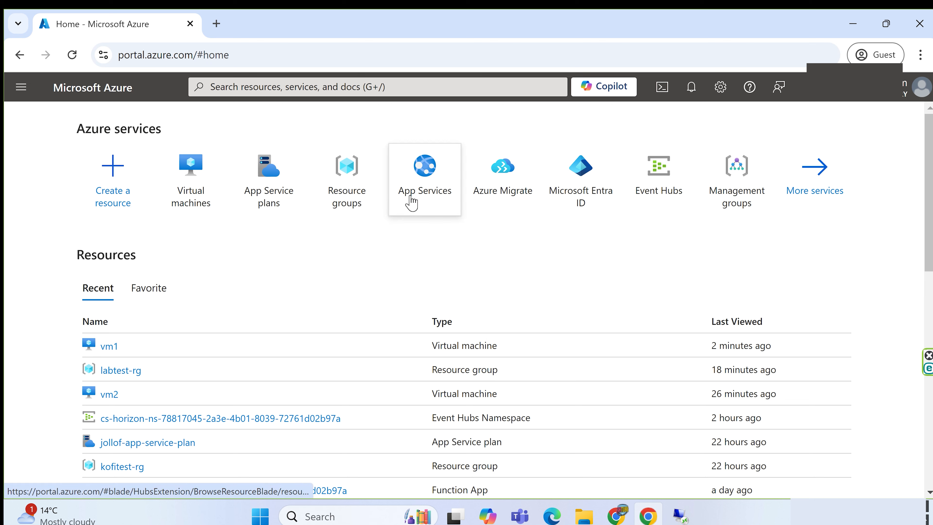
Search the portal for "app service plan" and open the App Service plans list
mouse_move(430, 206)
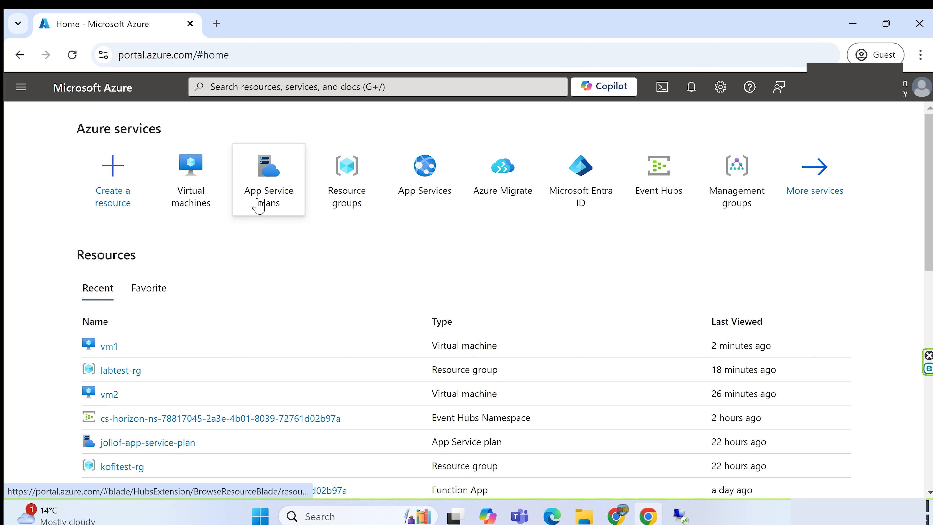
mouse_move(279, 202)
click(265, 87)
text(app)
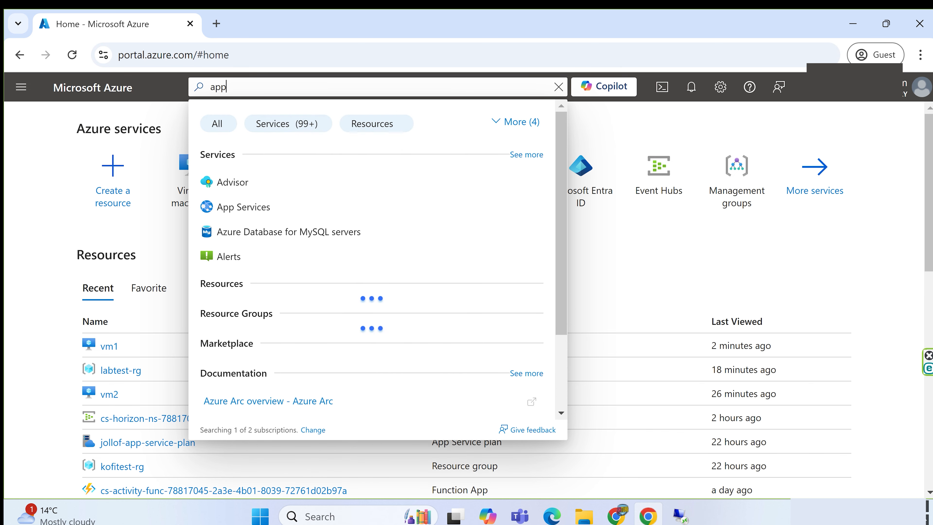
text( serv)
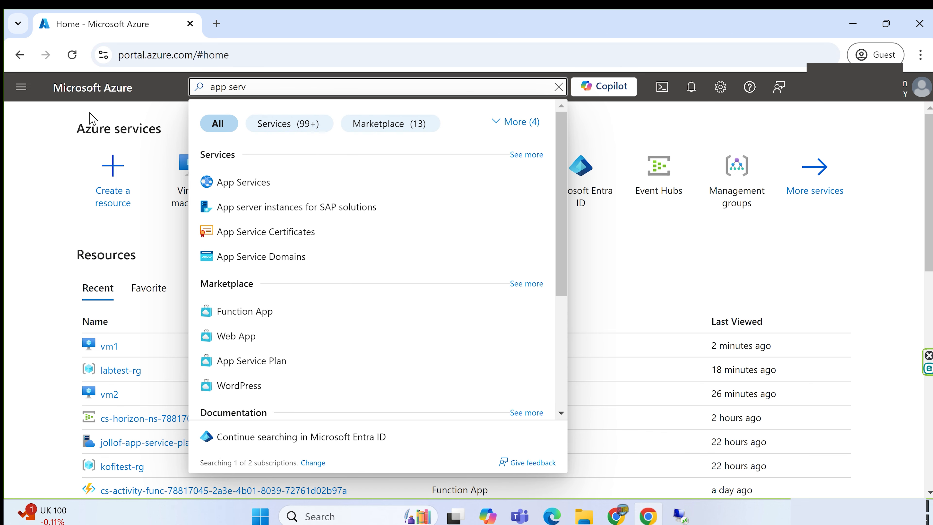
mouse_move(183, 189)
text(i)
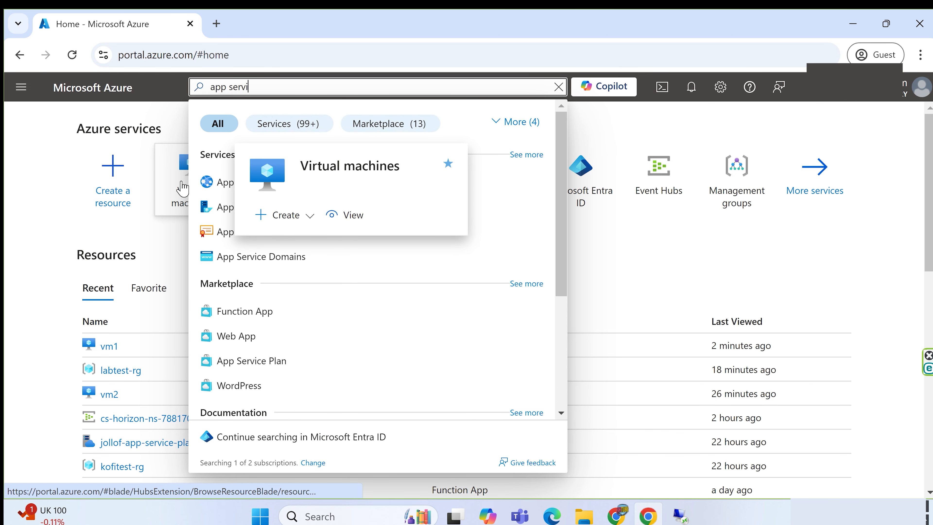
text(ce plan)
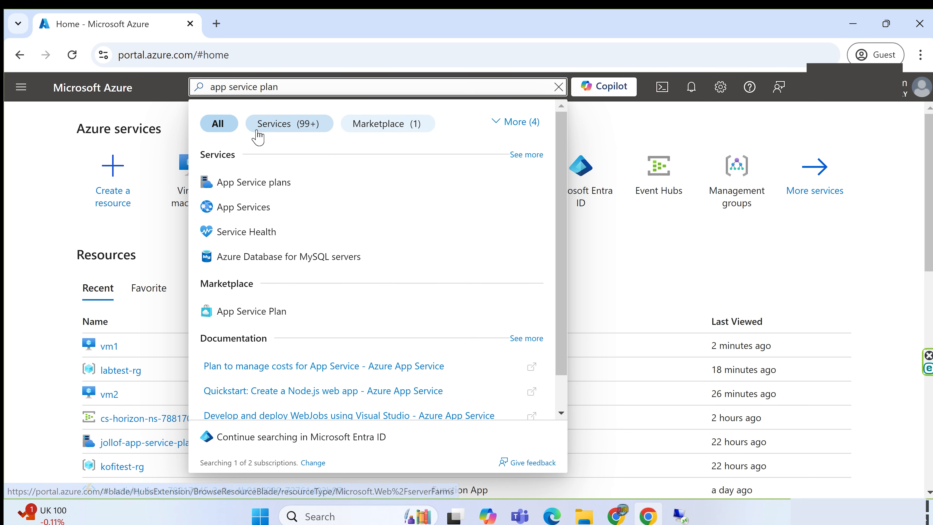
click(246, 190)
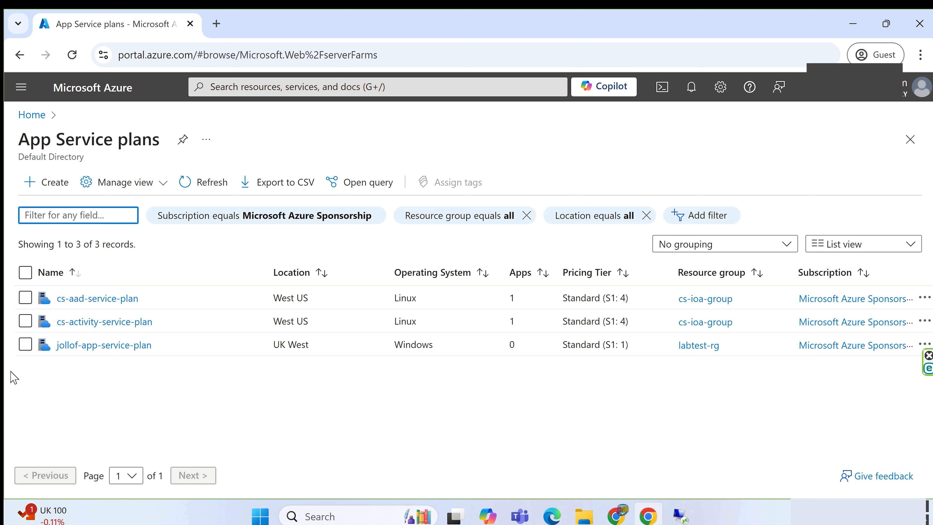
Delete the App Service plan jollof-app-service-plan, confirm the deletion and return to the list of plans
click(25, 344)
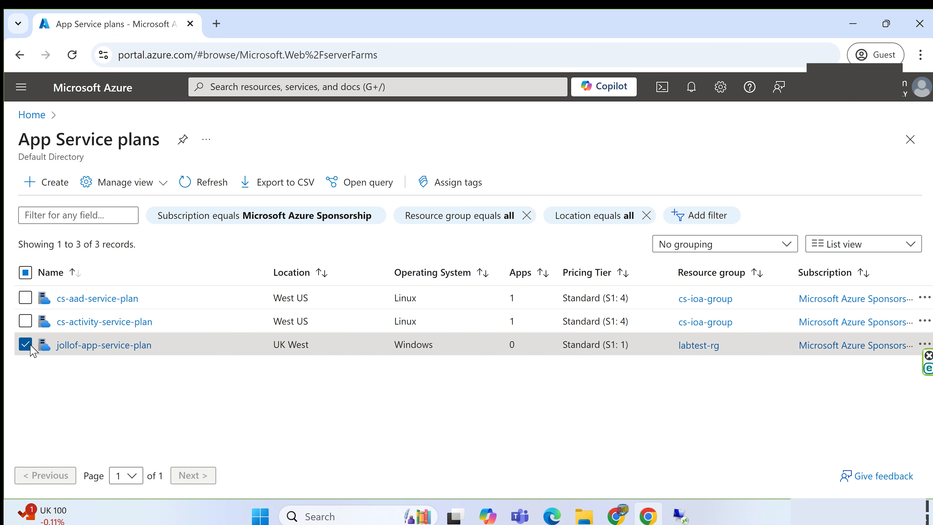
click(88, 353)
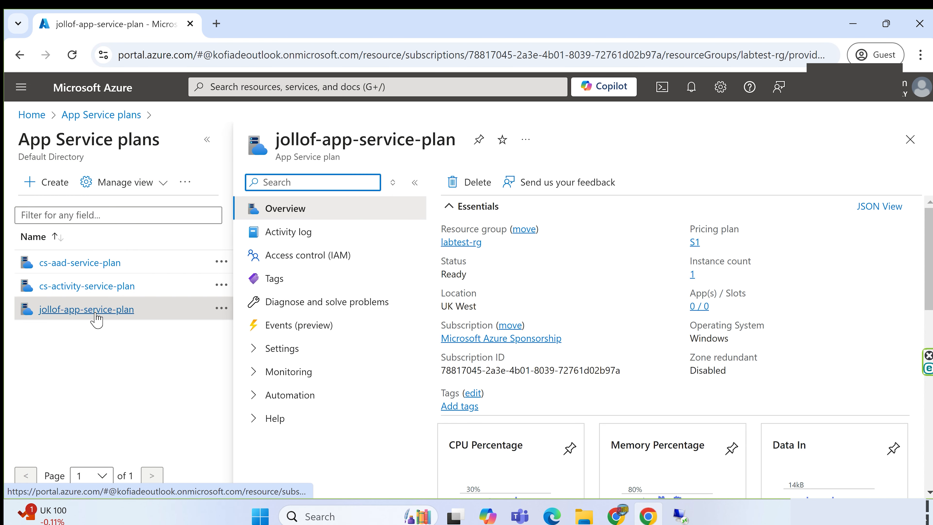
click(473, 183)
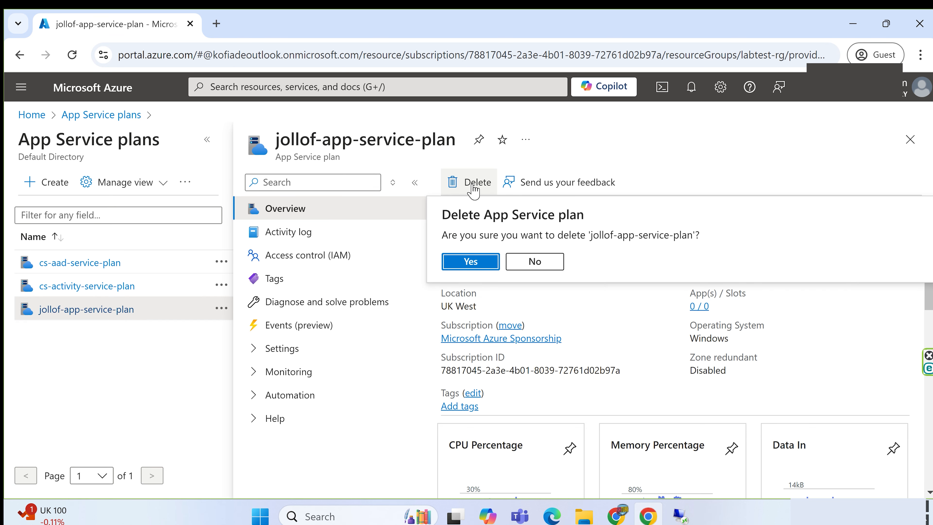
click(465, 264)
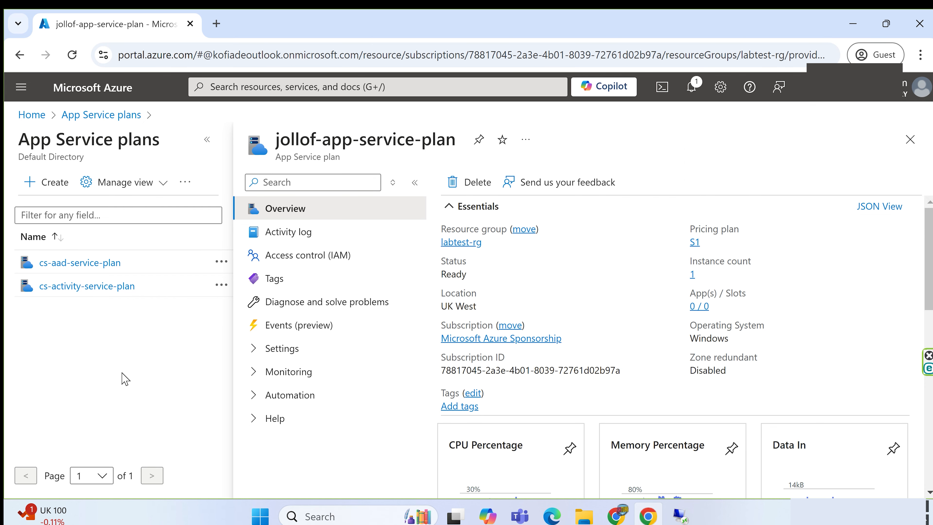
click(909, 141)
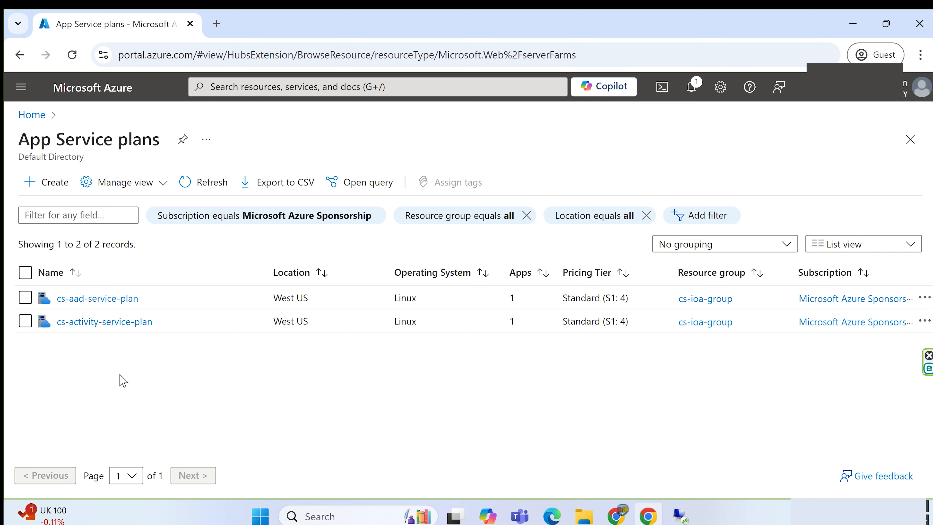
Start creating a new App Service plan and assign it to the existing resource group labtest-rg
click(54, 189)
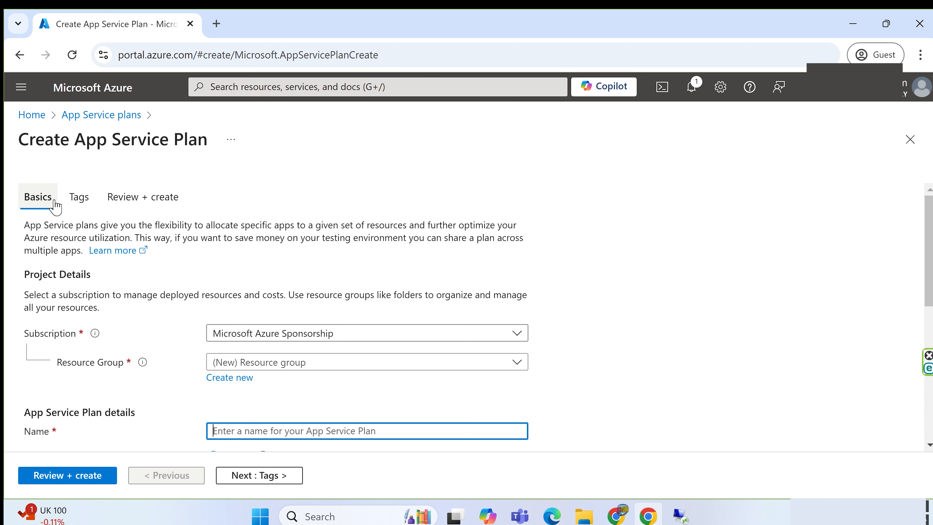
scroll(558, 312, down, 2)
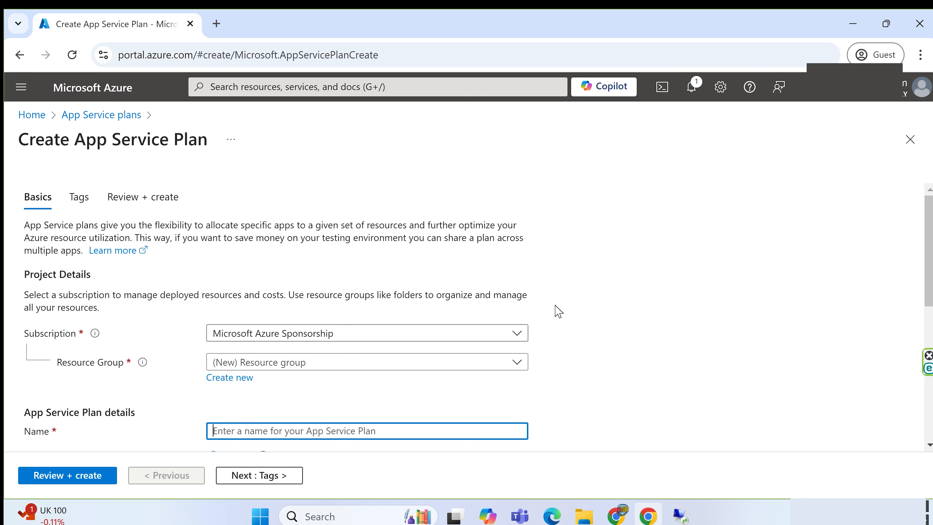
scroll(554, 308, down, 2)
click(232, 294)
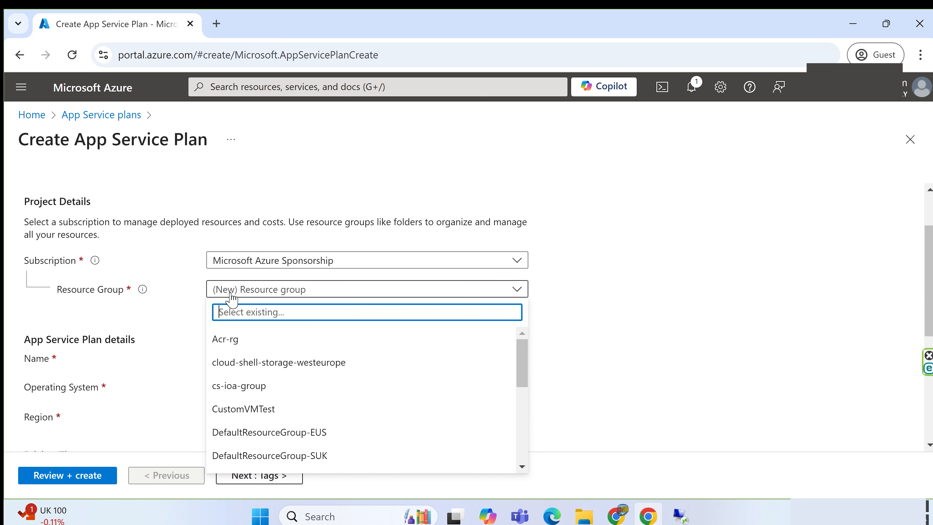
text(lab)
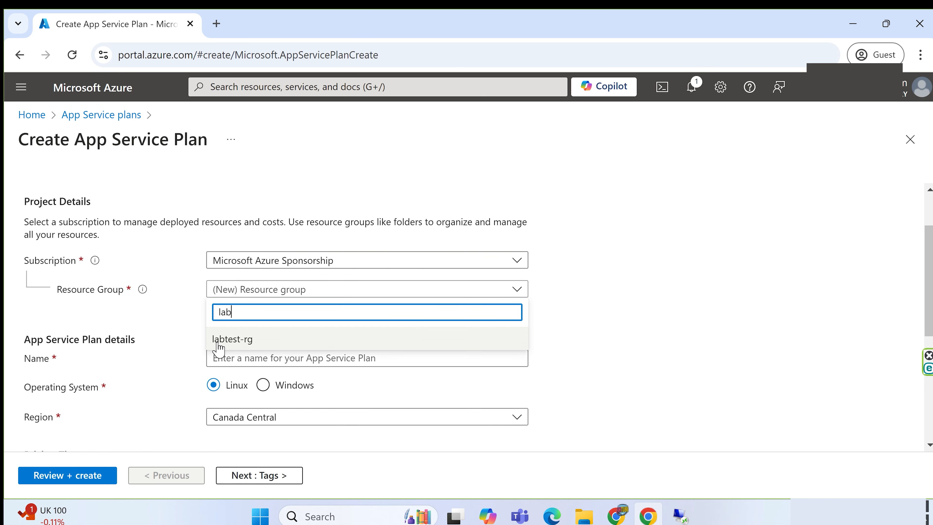
click(219, 339)
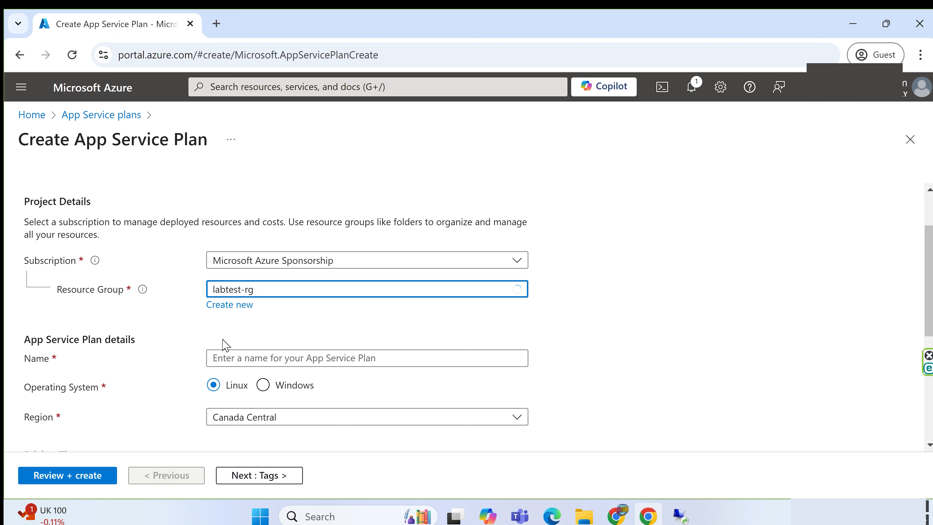
Name the new App Service plan jollof-service-plan
click(211, 358)
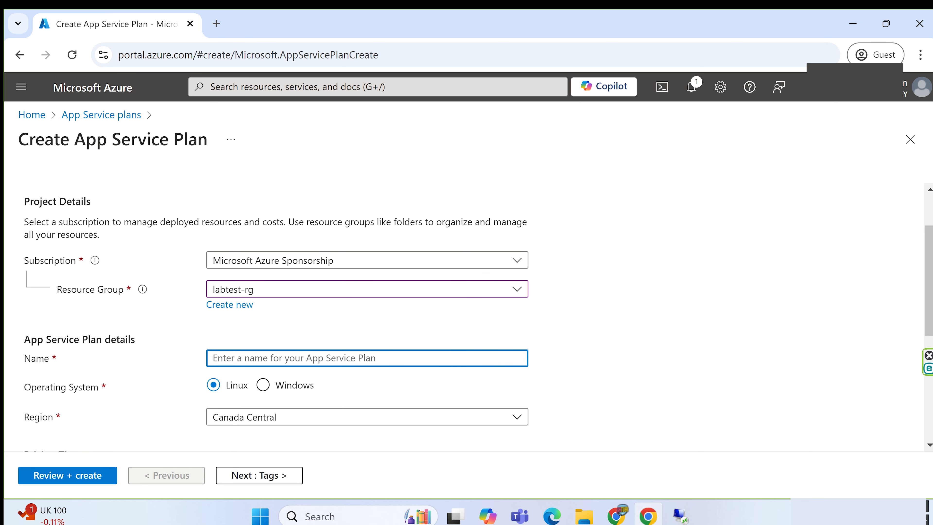
text(j)
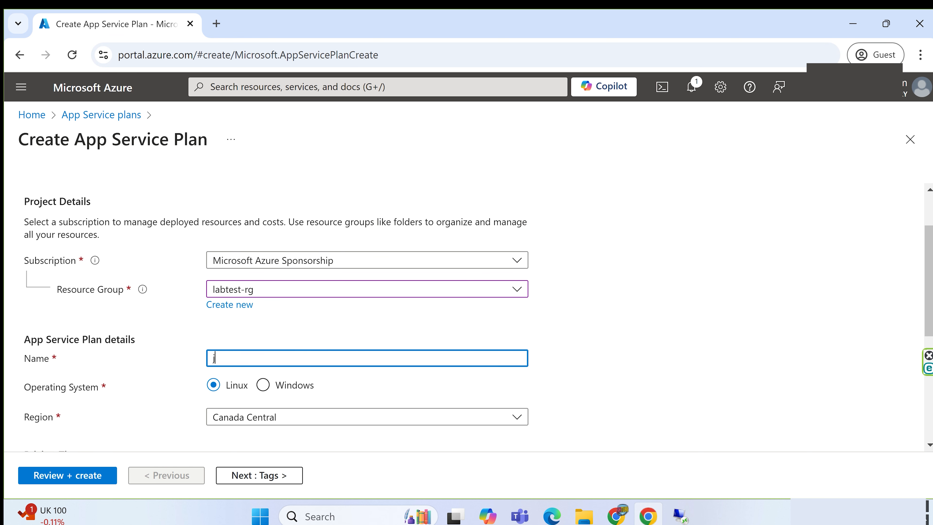
text(ollof-service-plan)
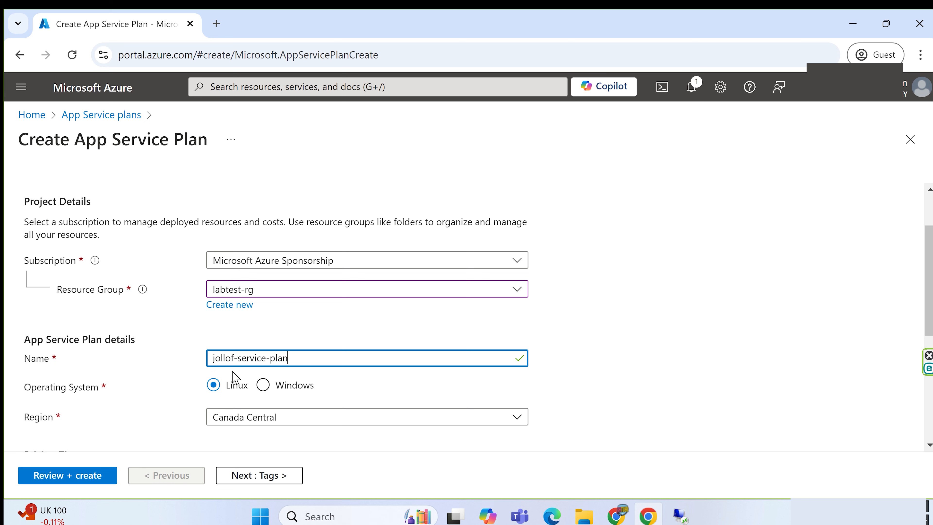
Set the plan's operating system to Windows and its region to UK South
click(262, 385)
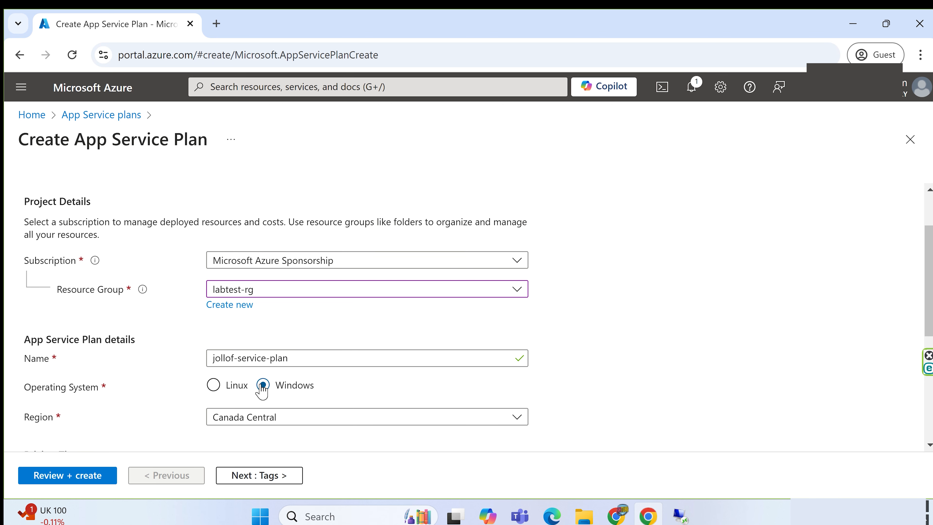
scroll(587, 352, down, 3)
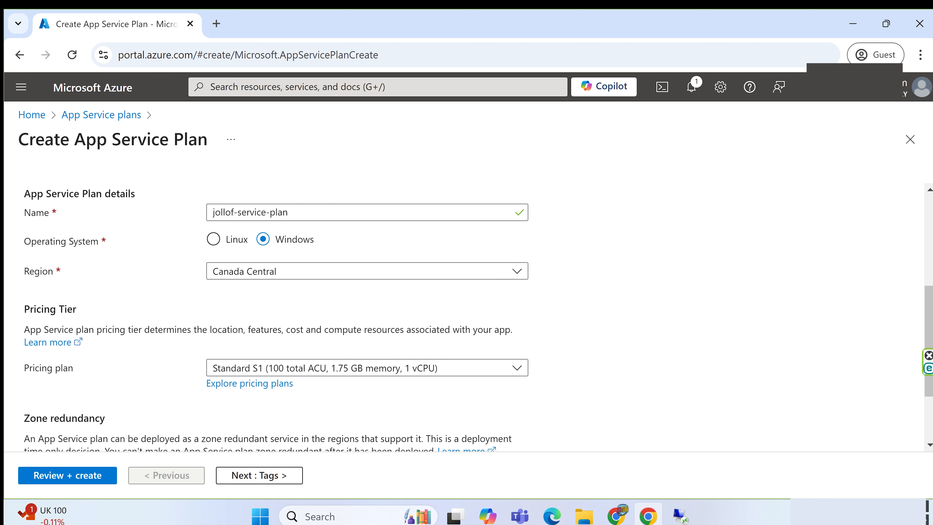
click(277, 274)
scroll(269, 348, down, 3)
scroll(270, 349, down, 15)
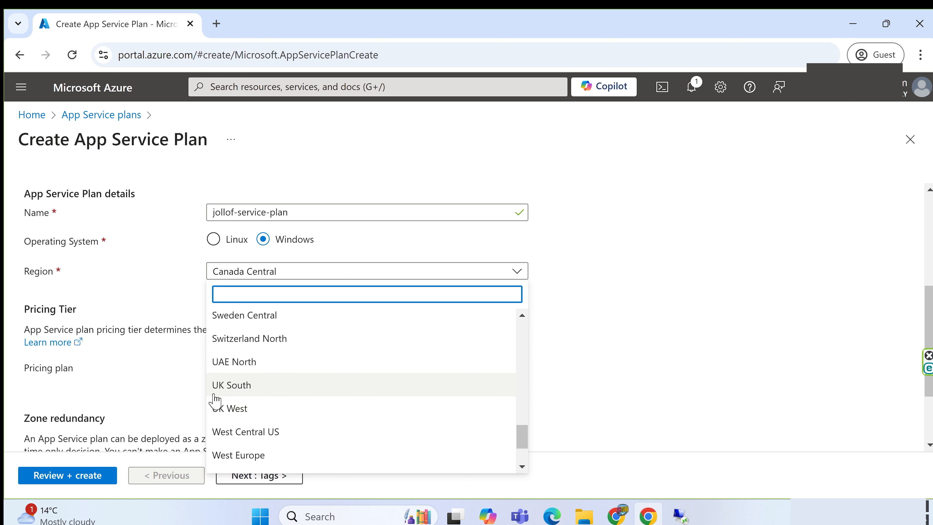
click(216, 385)
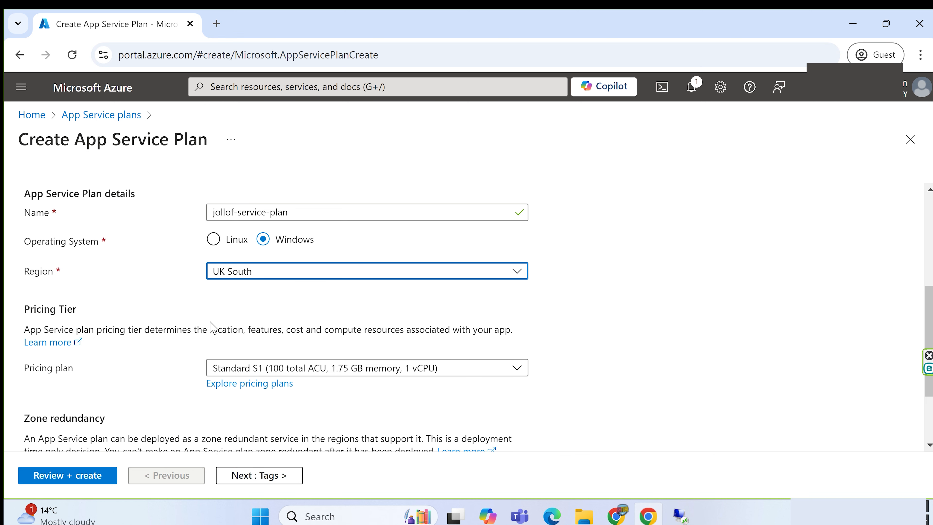
Explore the available pricing plans and select the Standard S1 tier for the App Service plan
scroll(599, 316, down, 2)
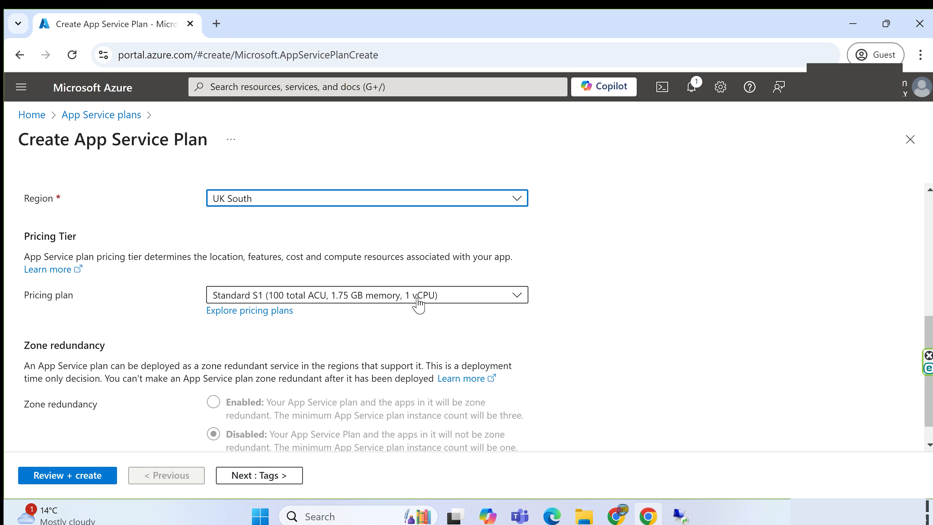
click(398, 299)
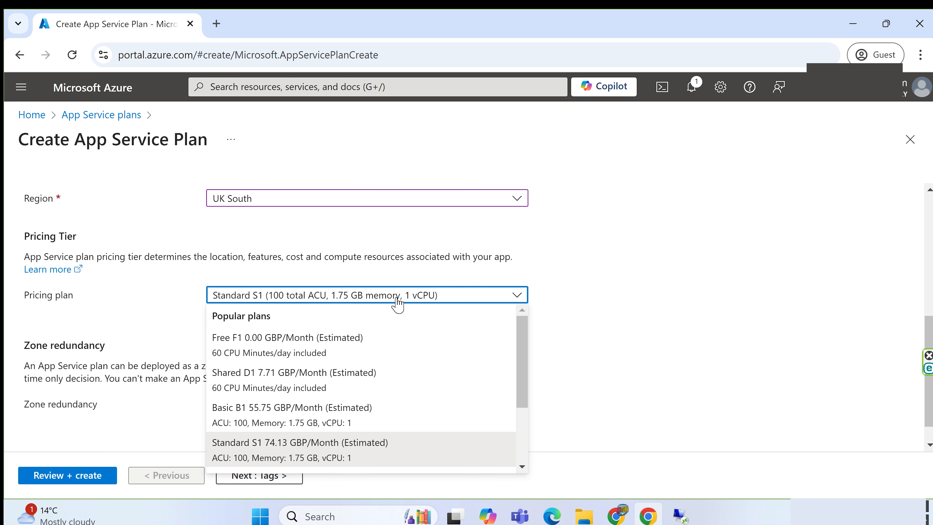
click(397, 300)
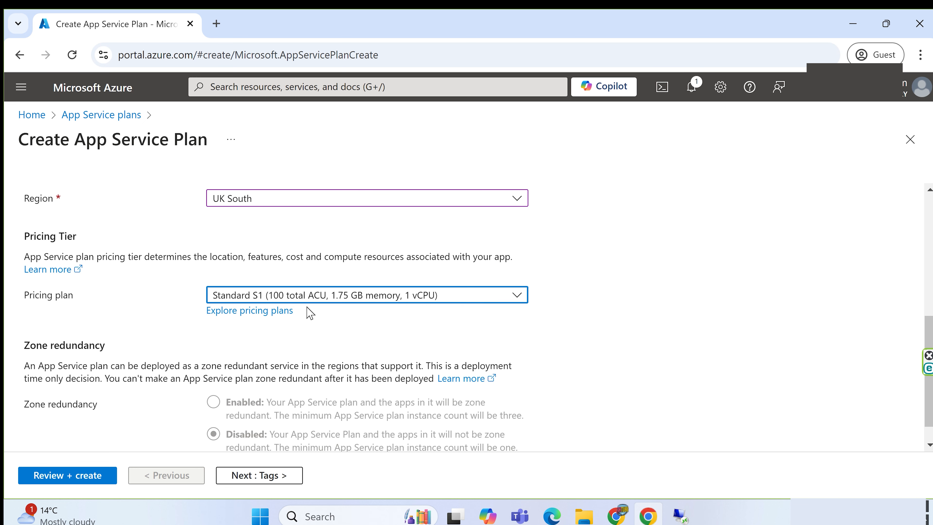
click(256, 309)
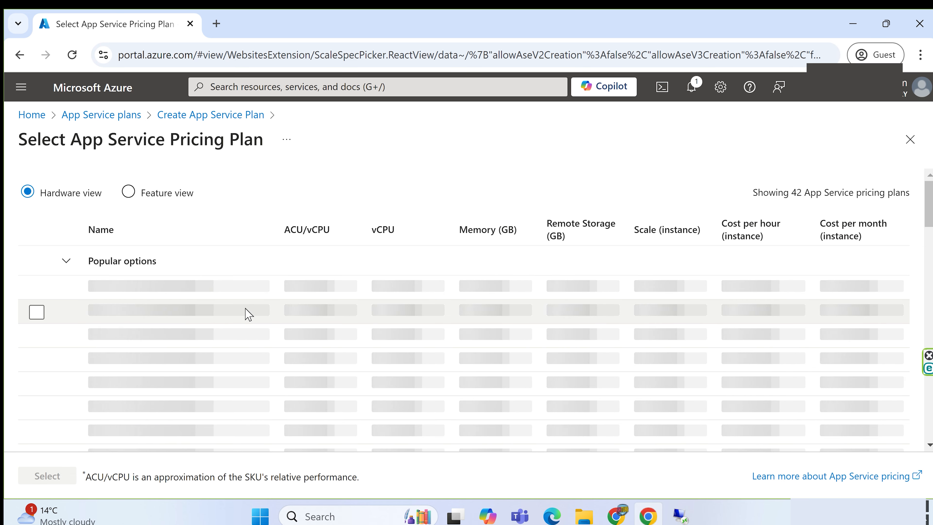
scroll(217, 344, down, 5)
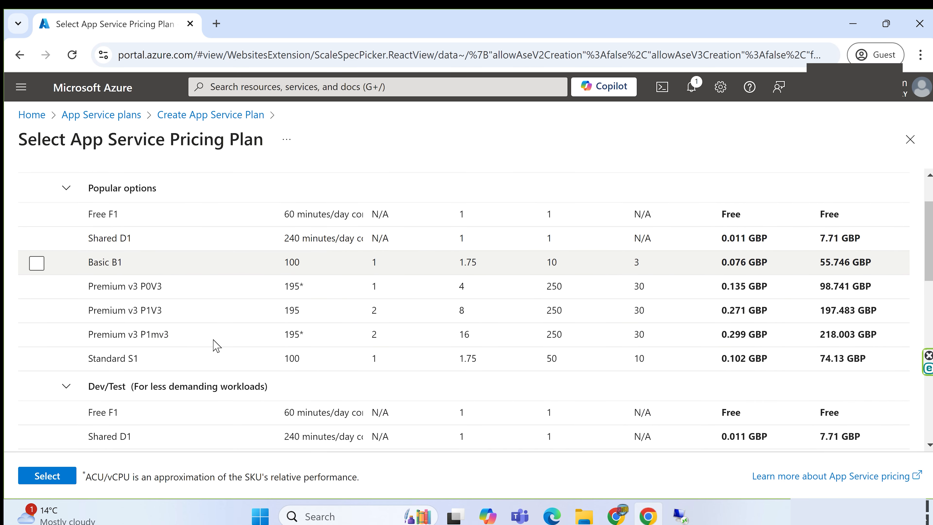
scroll(217, 345, down, 2)
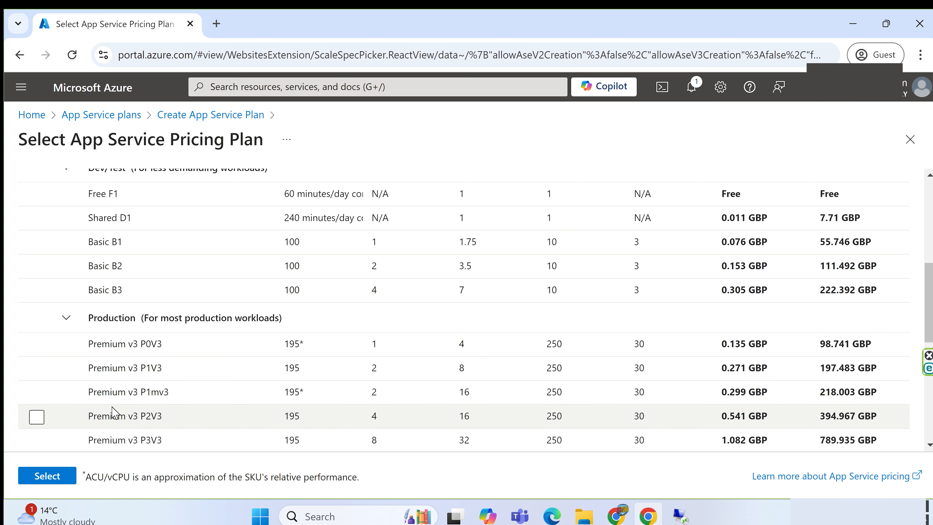
scroll(125, 398, up, 4)
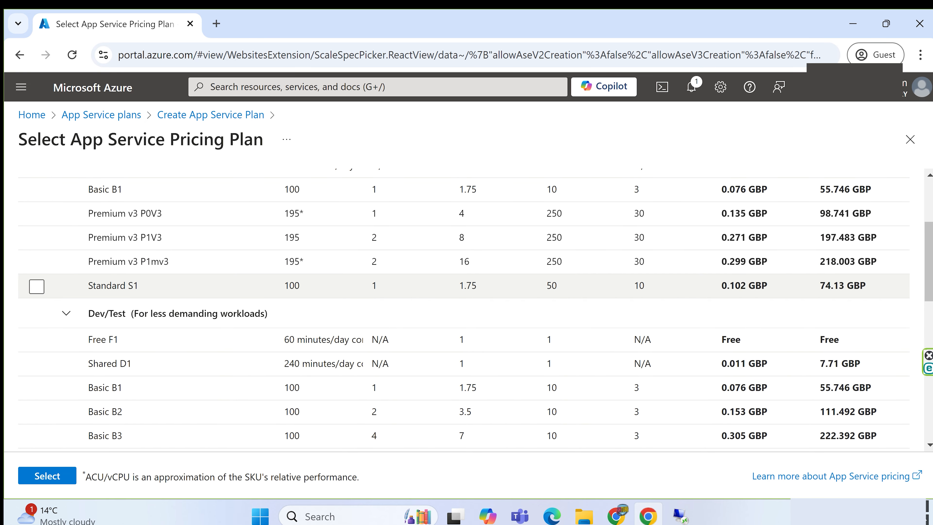
click(37, 286)
click(45, 478)
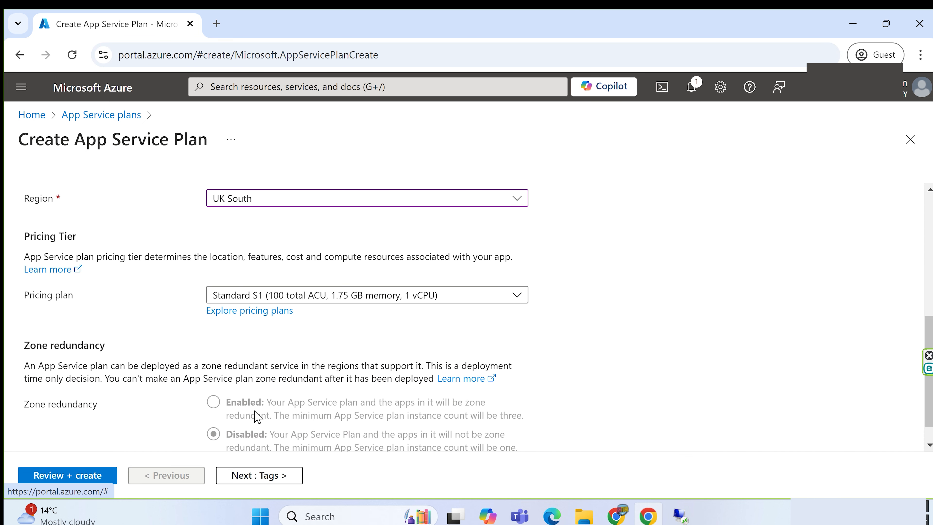
Review and create the App Service plan, then dismiss the deployment notification
scroll(155, 418, down, 1)
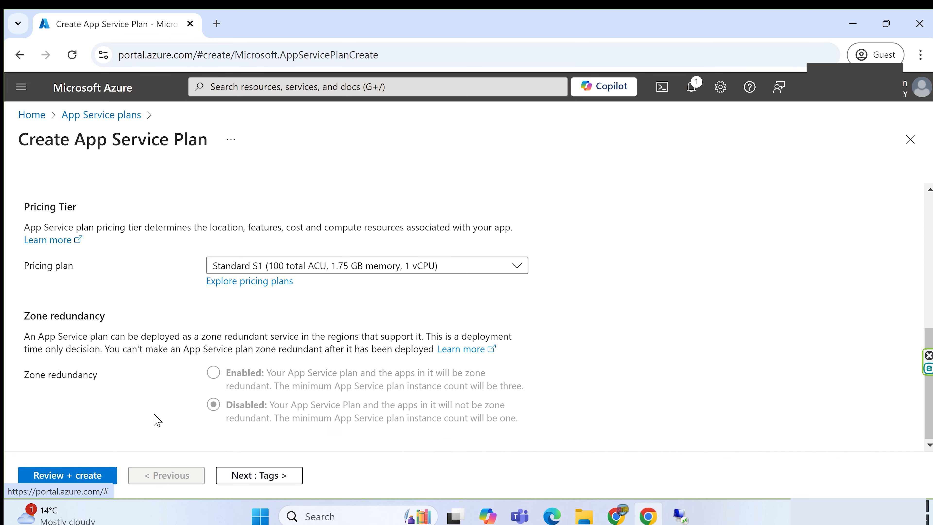
click(68, 477)
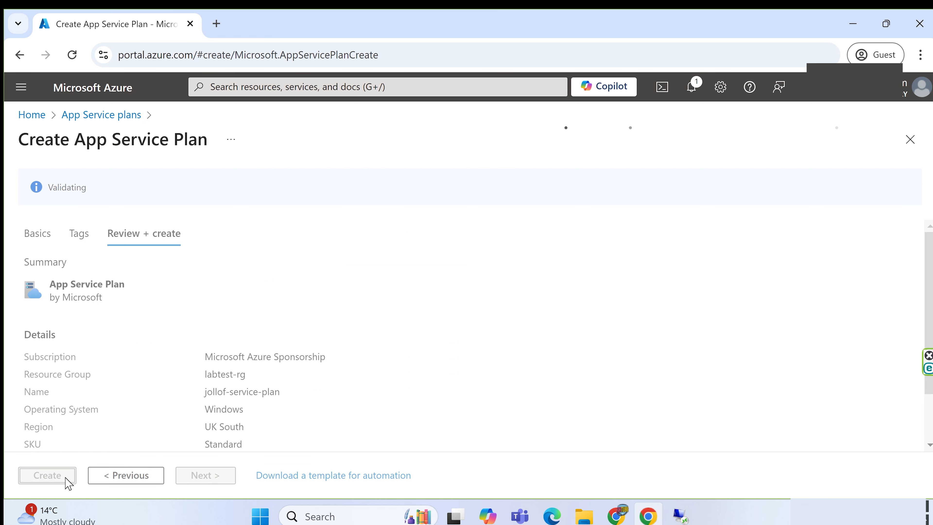
click(48, 476)
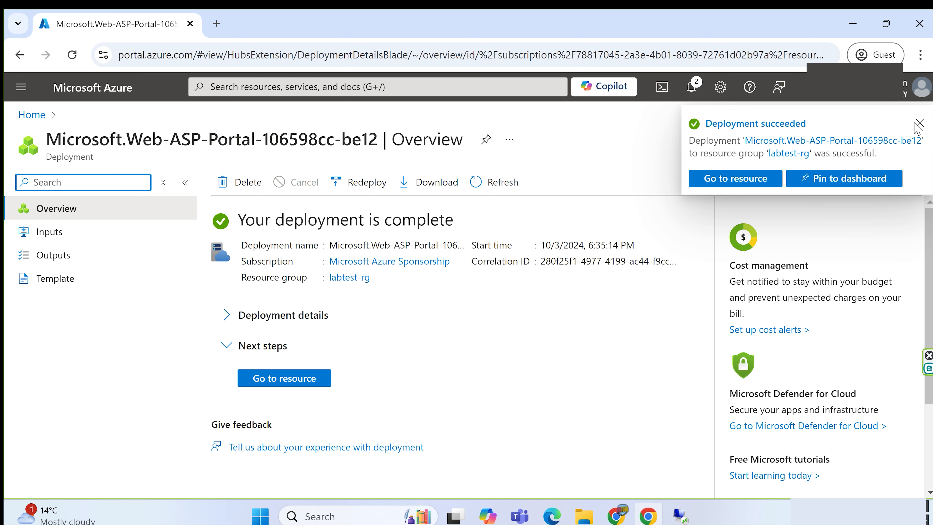
click(918, 124)
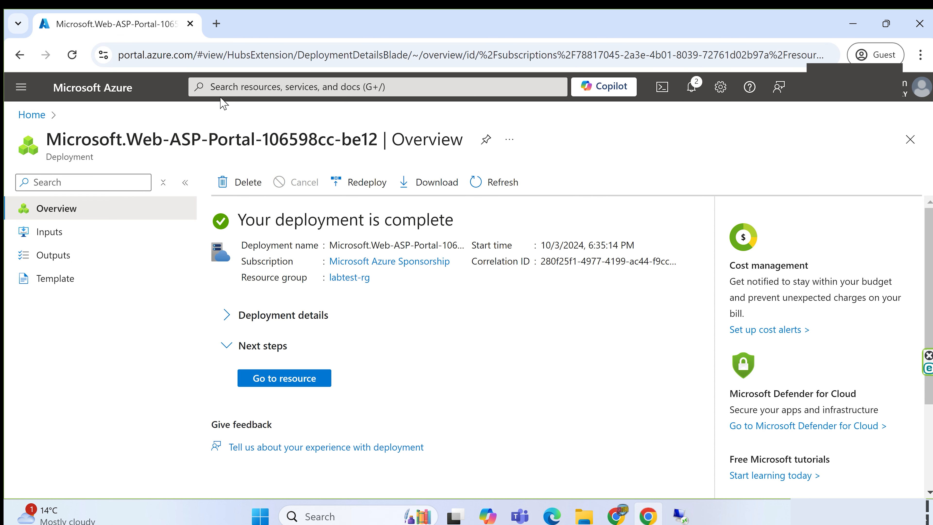
click(223, 88)
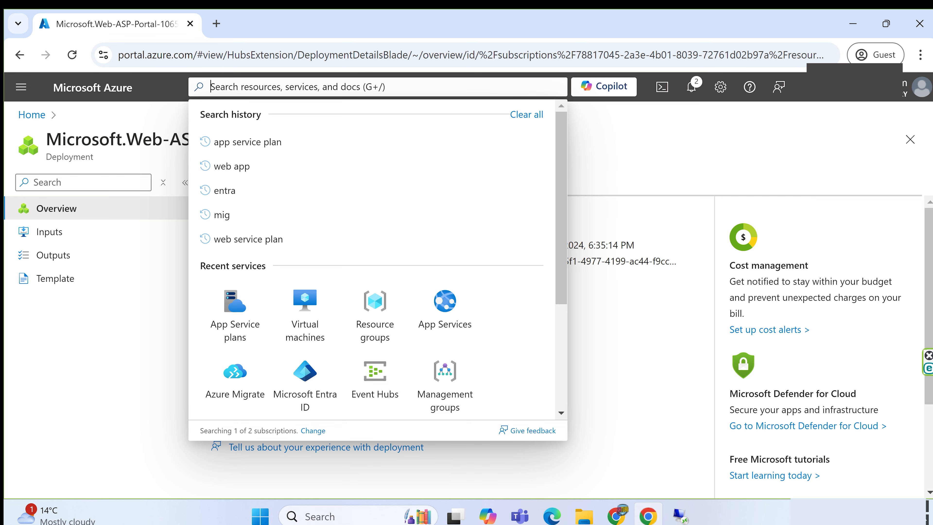
click(130, 357)
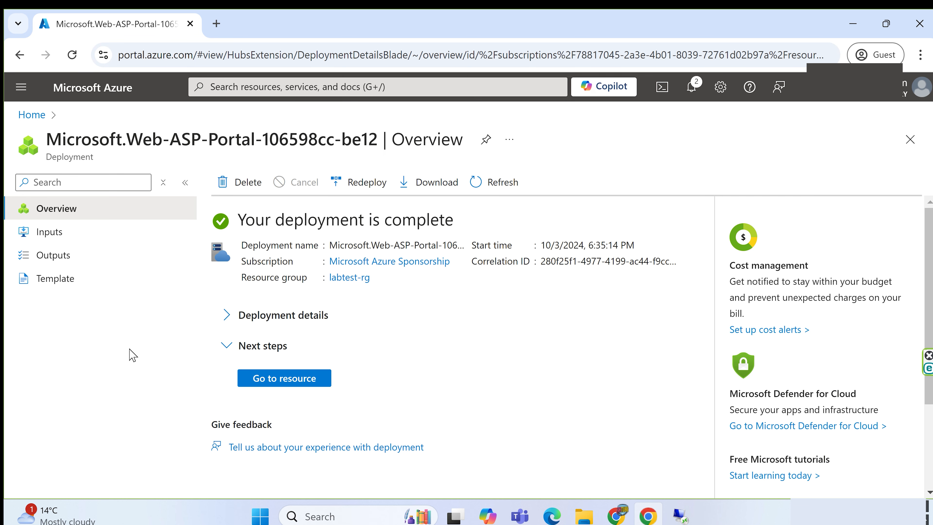
Switch to the remote desktop session and examine the Kofi Jollof site on localhost and its Default Web Site in IIS Manager
click(679, 515)
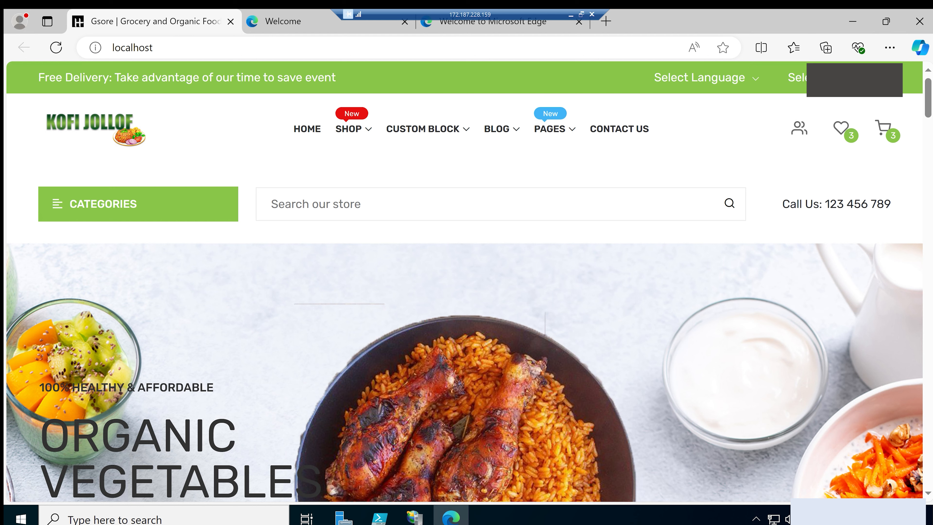
click(117, 47)
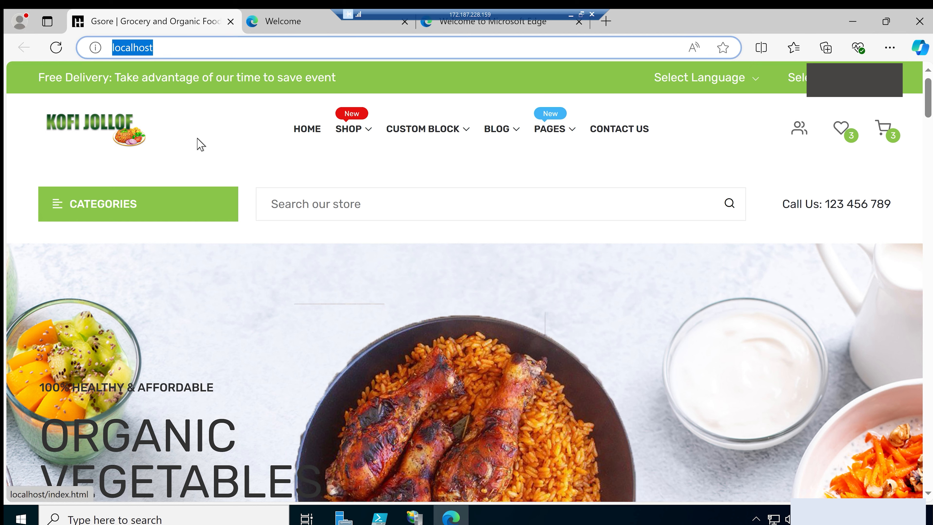
scroll(250, 300, down, 10)
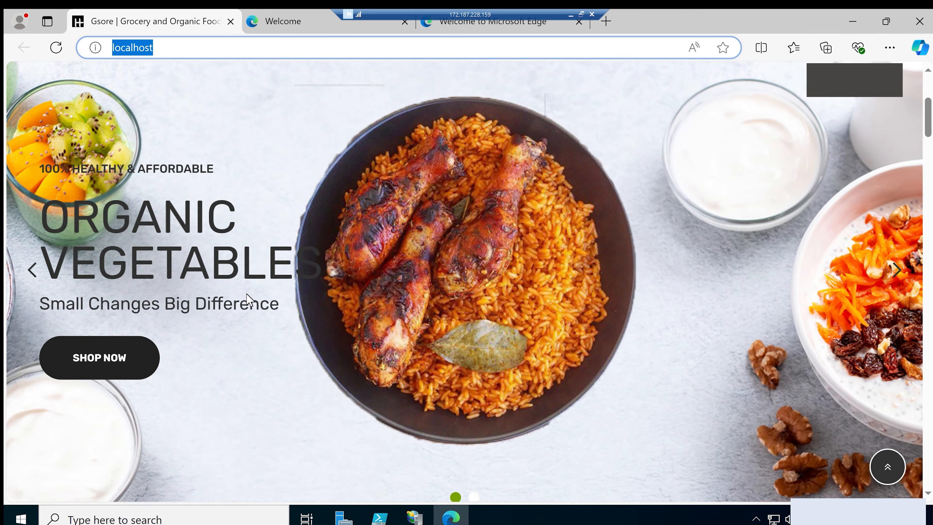
scroll(248, 298, down, 10)
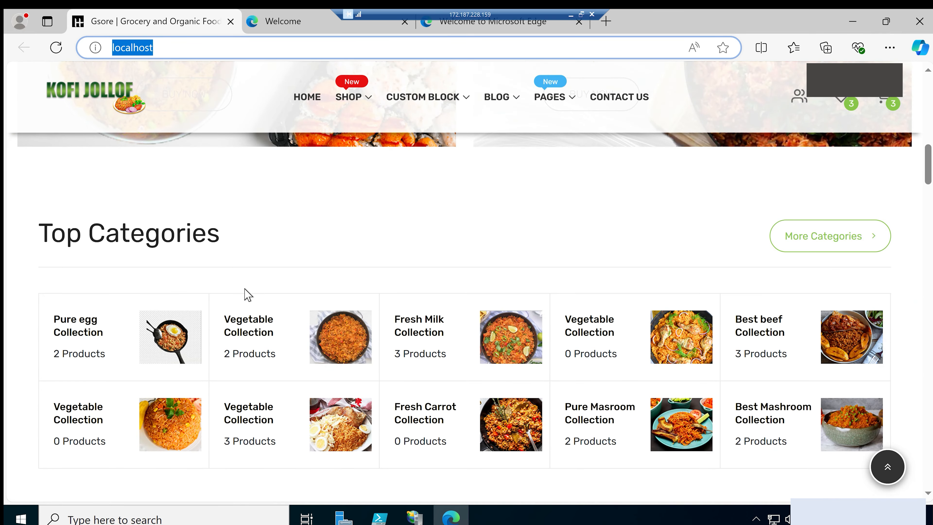
scroll(246, 295, down, 5)
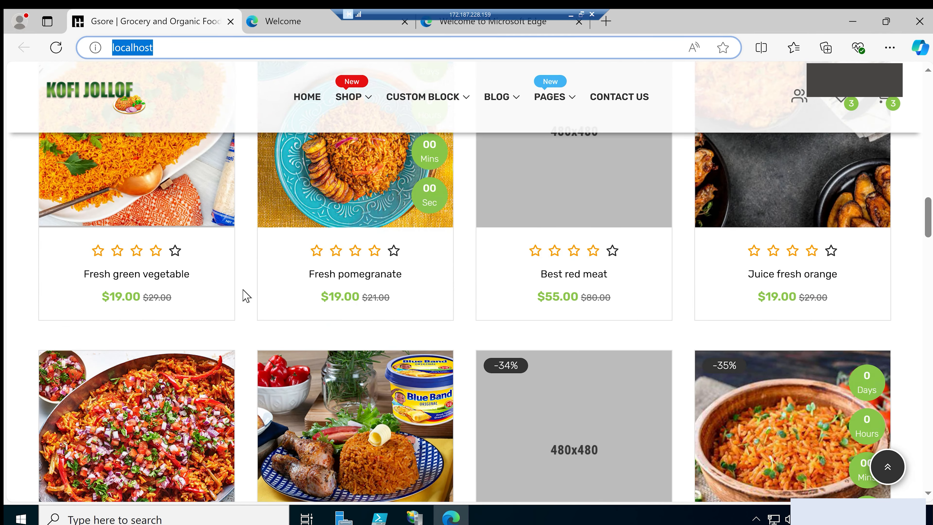
scroll(245, 295, down, 2)
scroll(245, 295, down, 2)
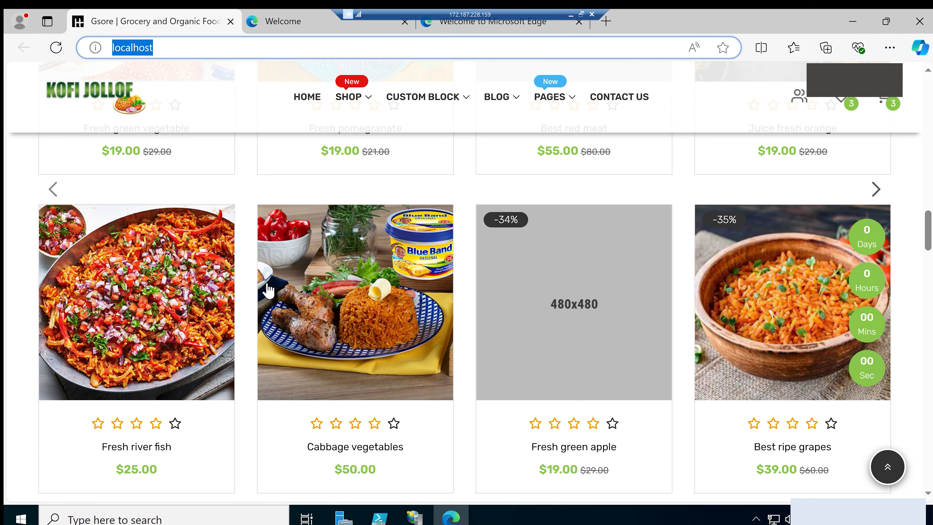
scroll(281, 281, up, 20)
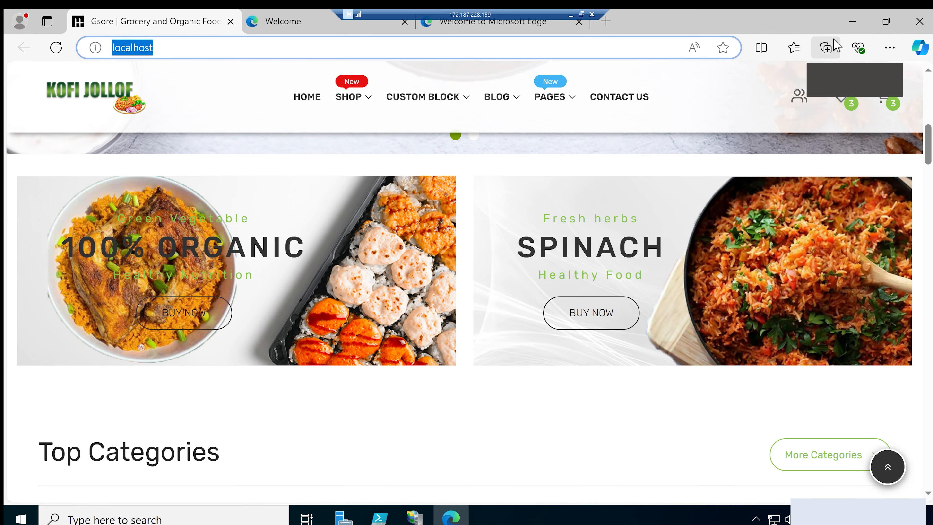
click(850, 25)
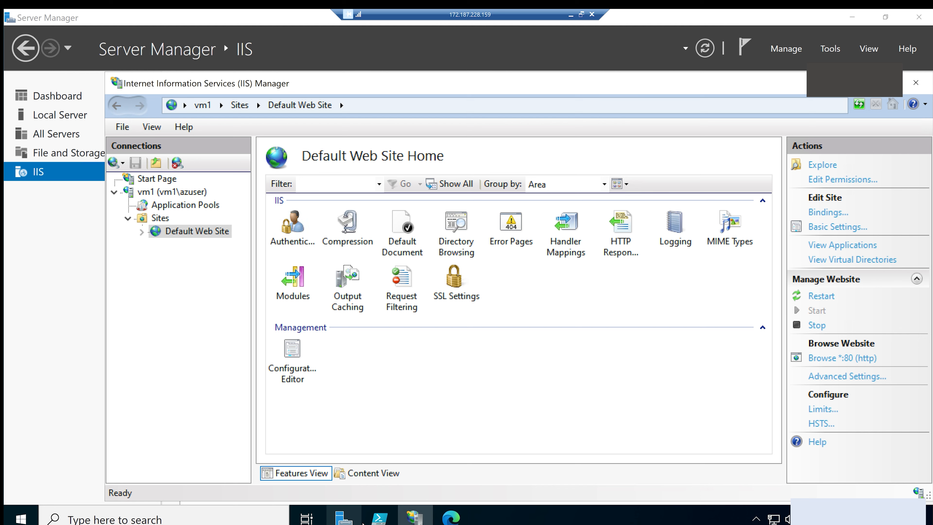
click(455, 521)
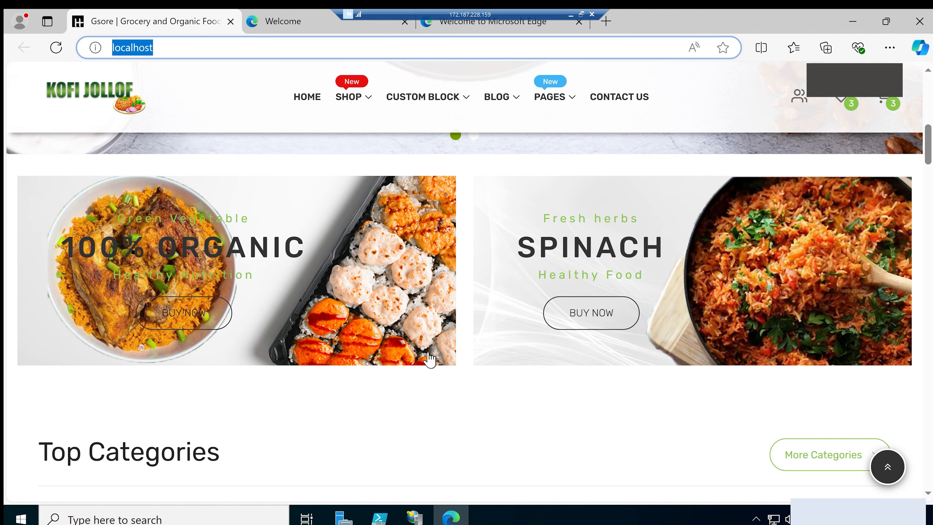
Open portal.azure.com in a new browser tab of the remote session
click(605, 22)
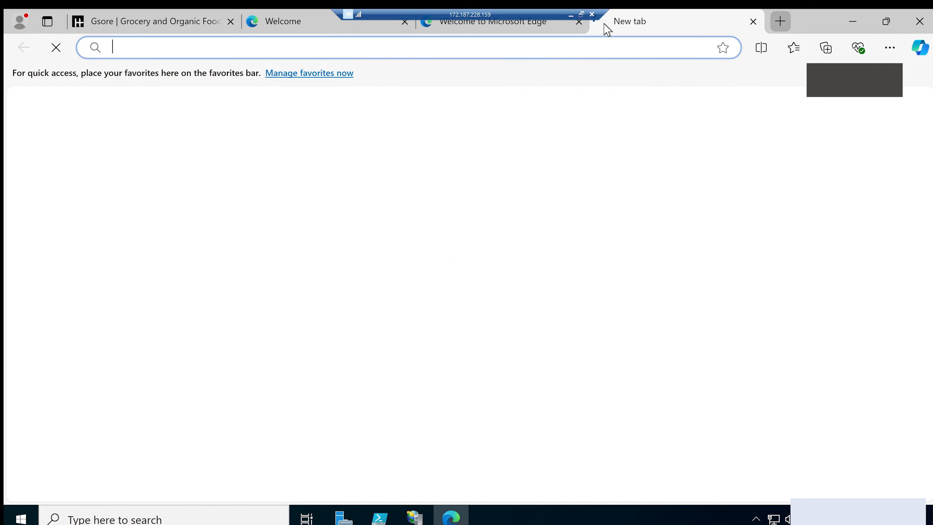
text(po)
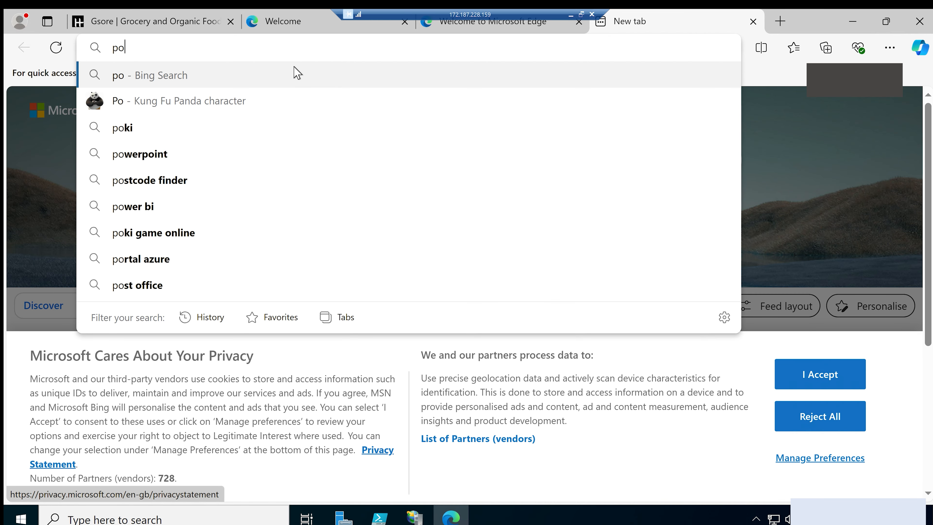
text(rp)
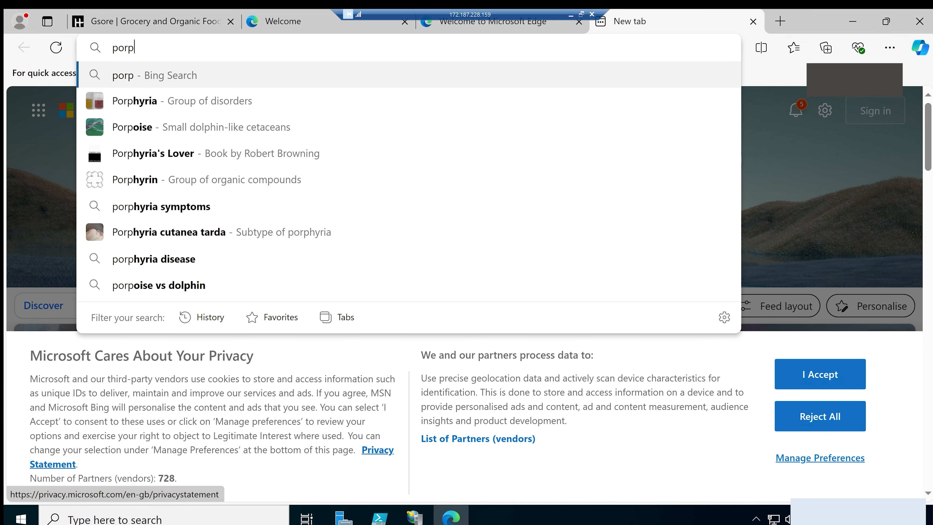
key(BackSpace)
key(BackSpace)
key(BackSpace)
key(BackSpace)
text(po)
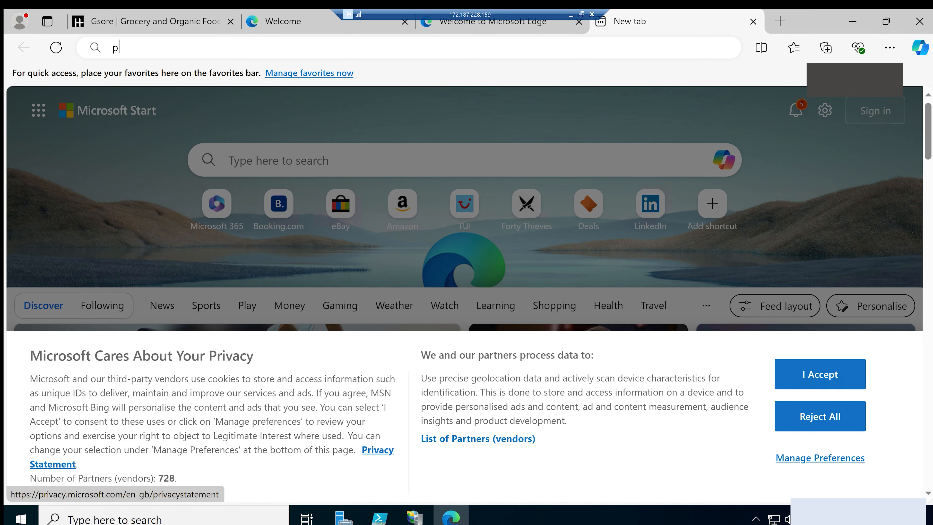
text(rtal.a)
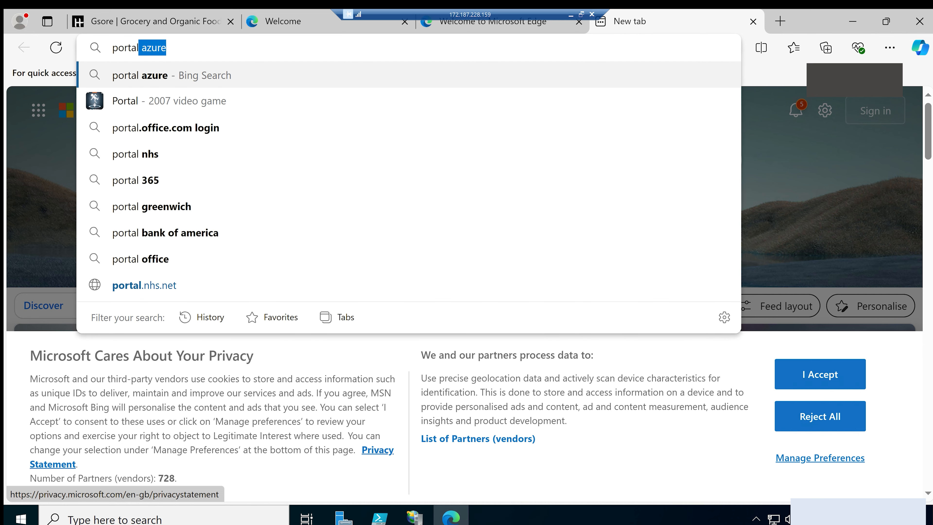
text(zure.com)
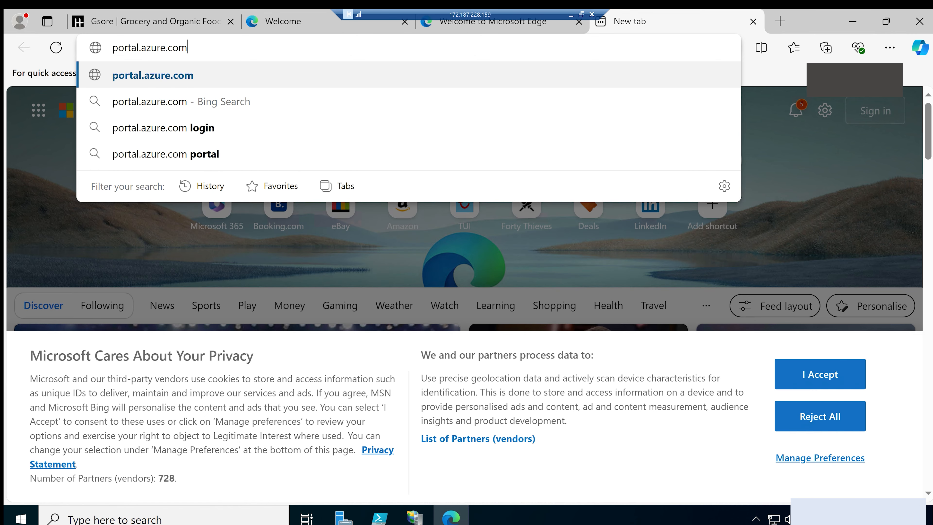
key(Return)
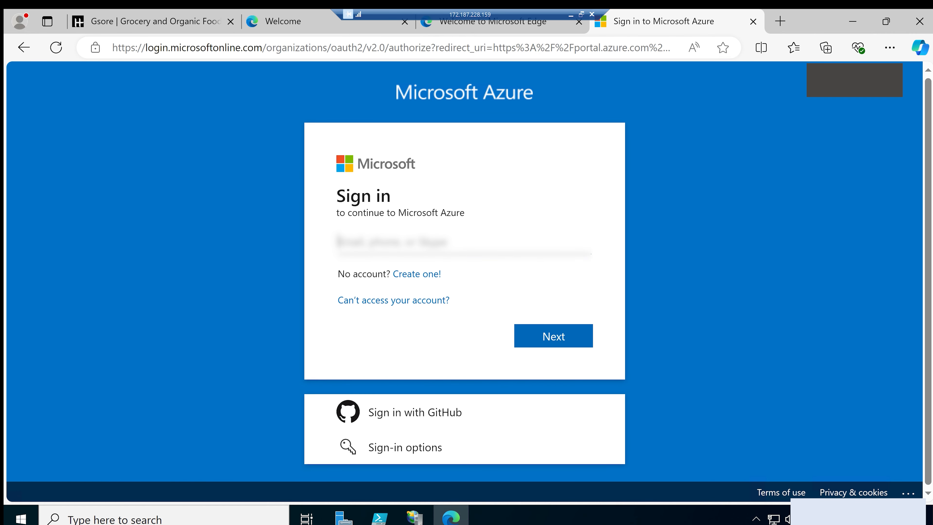
Submit the account's e-mail address on the Azure sign-in page and decline signing into Microsoft Edge to sync data
text(sud)
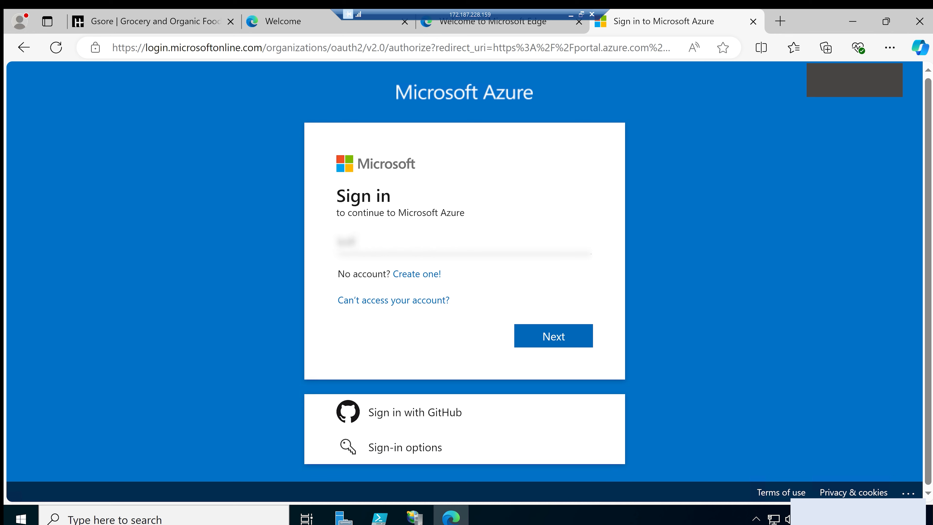
text(ate@•••••••)
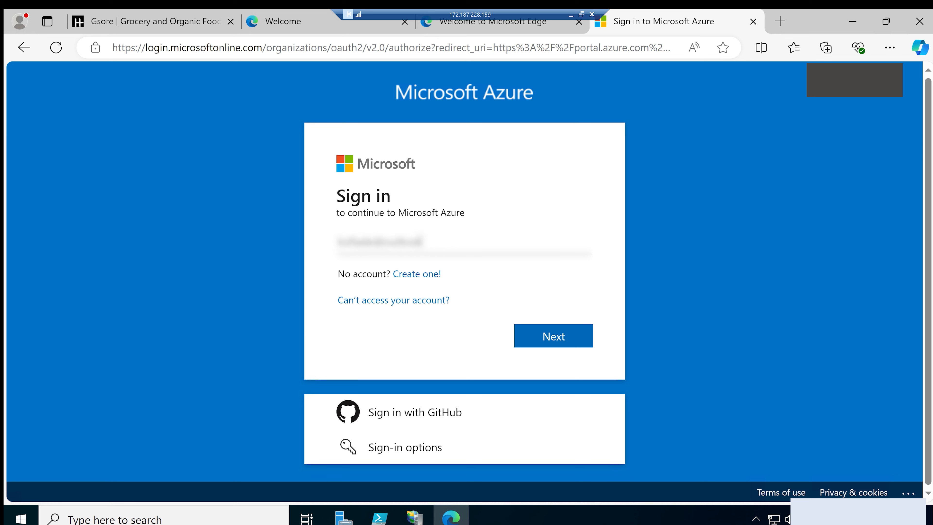
text(om)
click(563, 343)
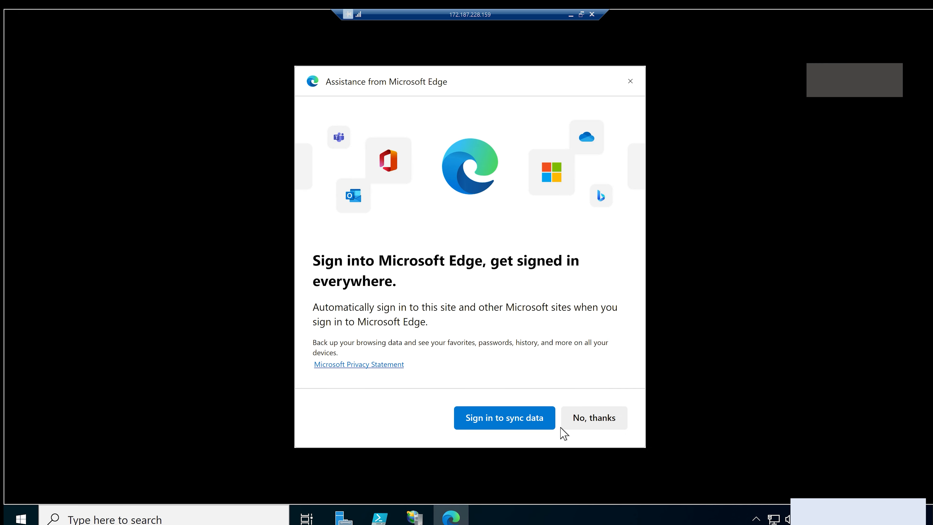
click(587, 422)
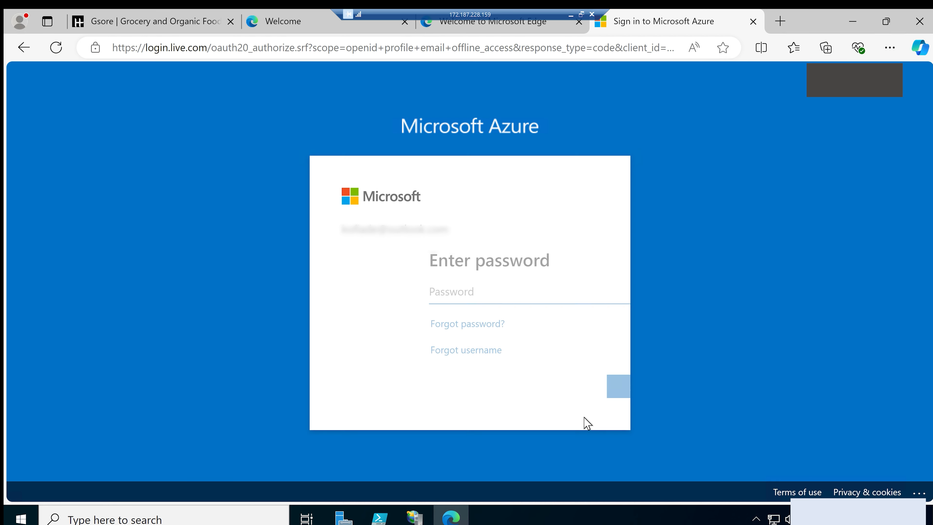
Sign in with the account password, declining both to stay signed in and to save the password
text(•)
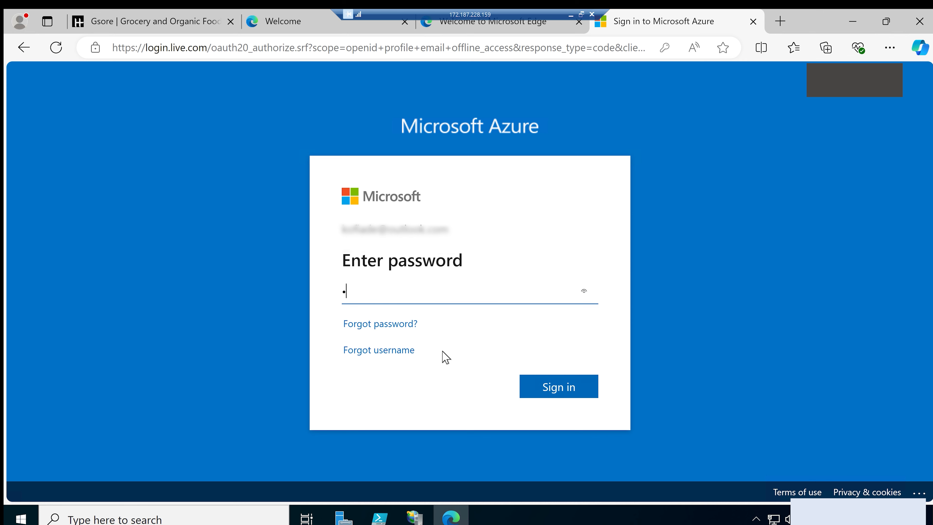
text(•••••••)
click(538, 390)
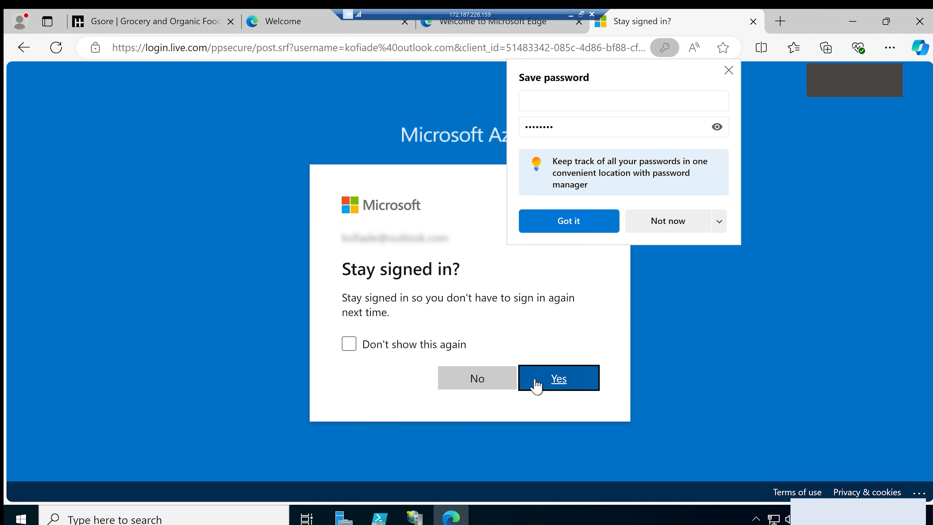
click(479, 378)
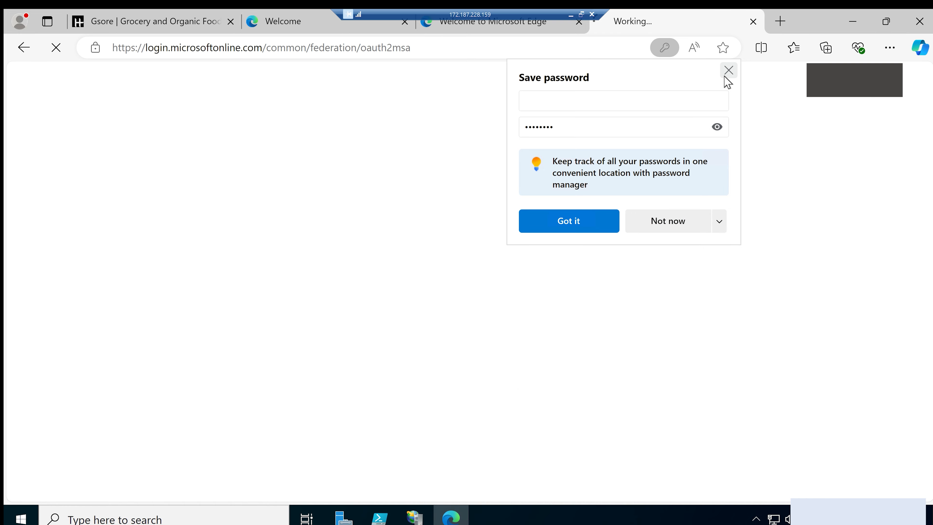
click(726, 75)
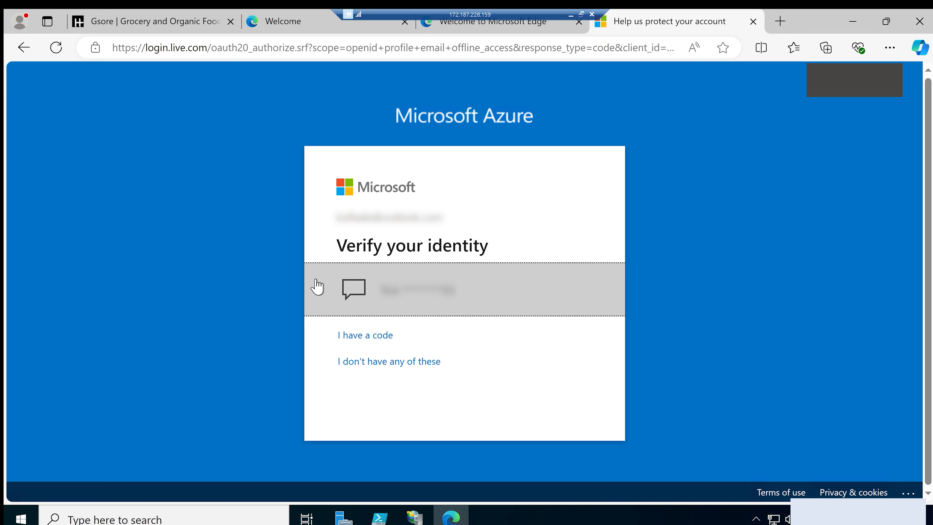
Choose text-message verification, enter the last four digits of the account's phone number and request the code
click(427, 292)
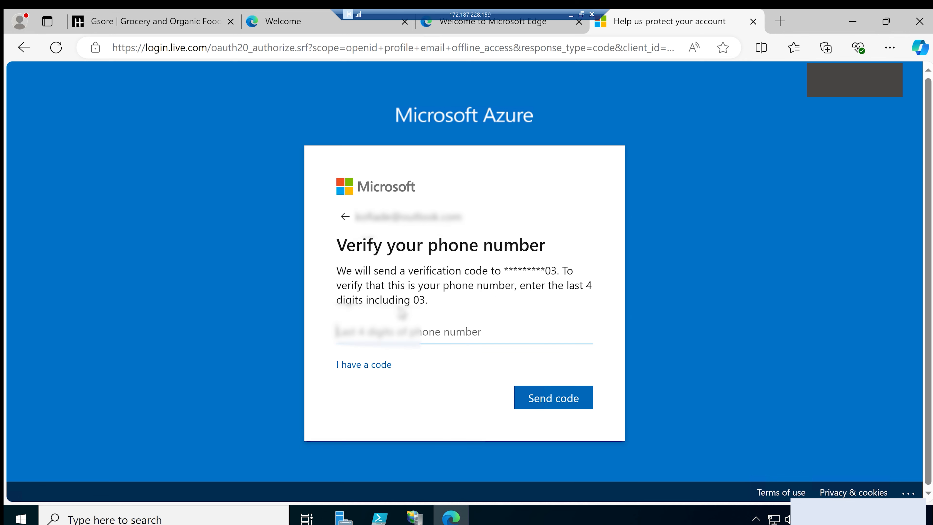
text(1103)
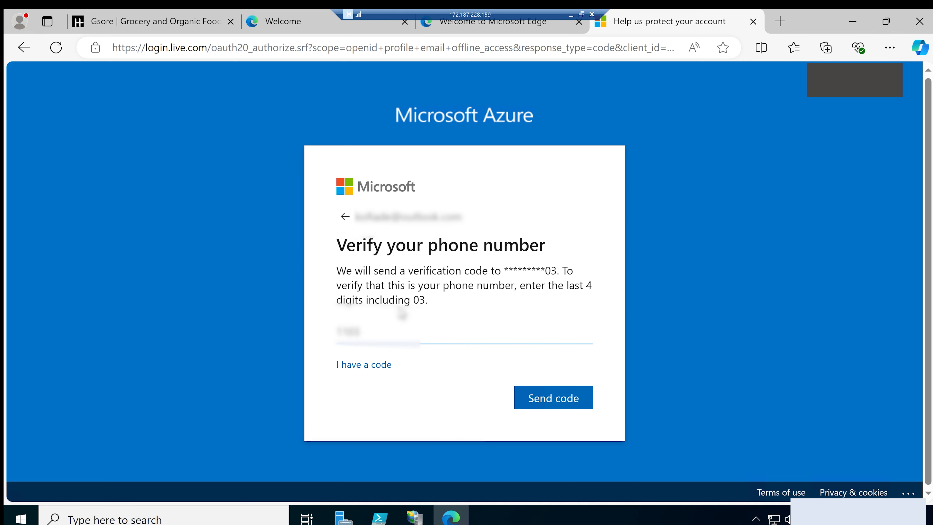
click(527, 402)
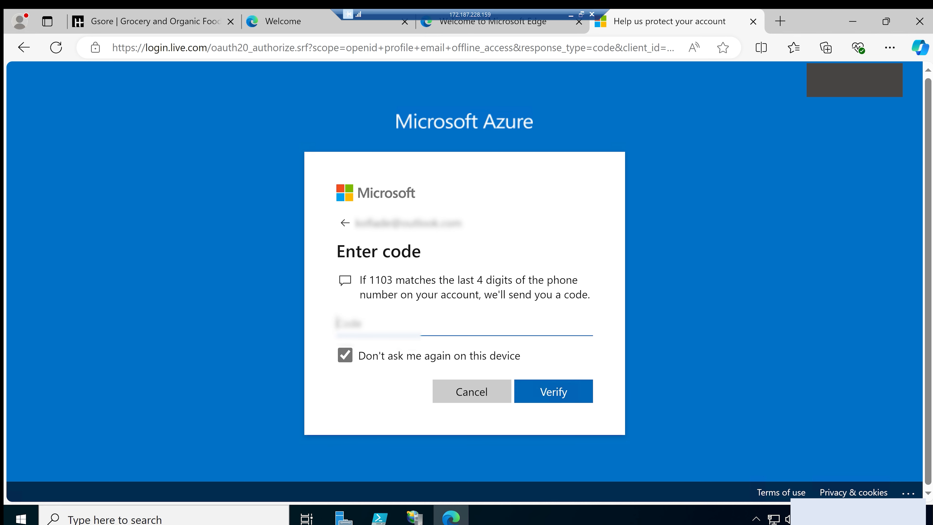
Enter the received verification code and verify it to complete the Azure sign-in
text(??????)
click(553, 392)
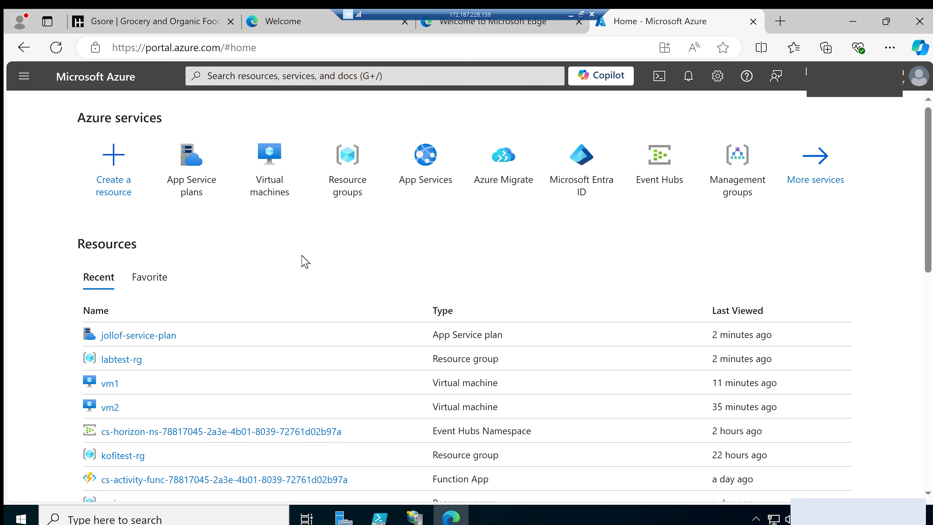
Open the Web apps migration goal in Azure Migrate and start creating a new project
click(494, 188)
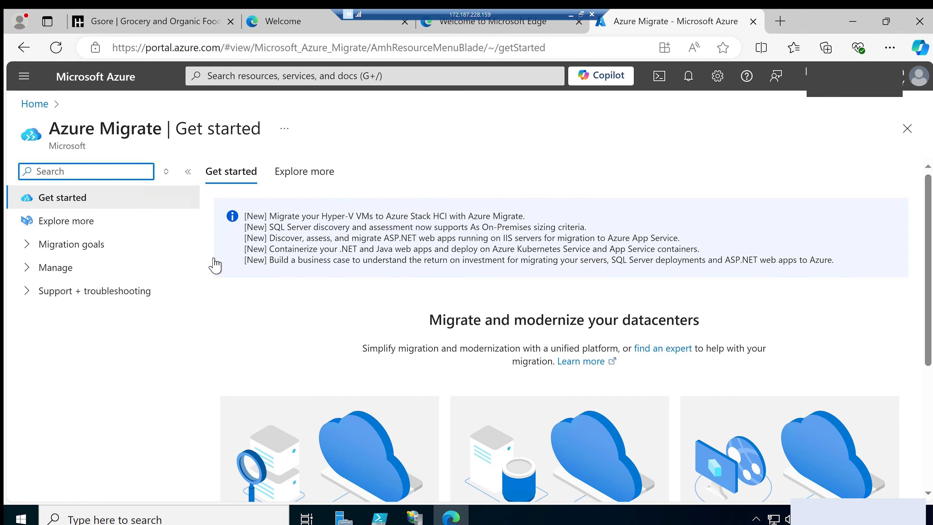
click(28, 248)
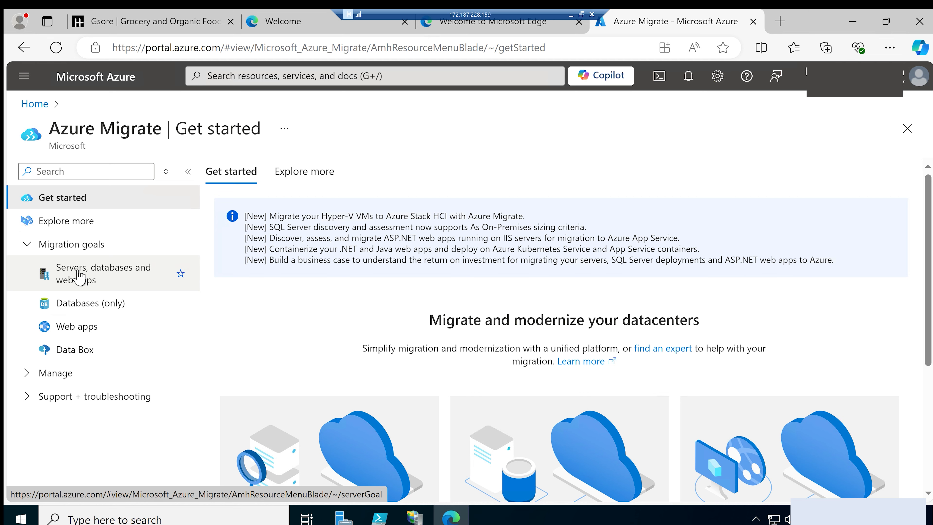
click(75, 329)
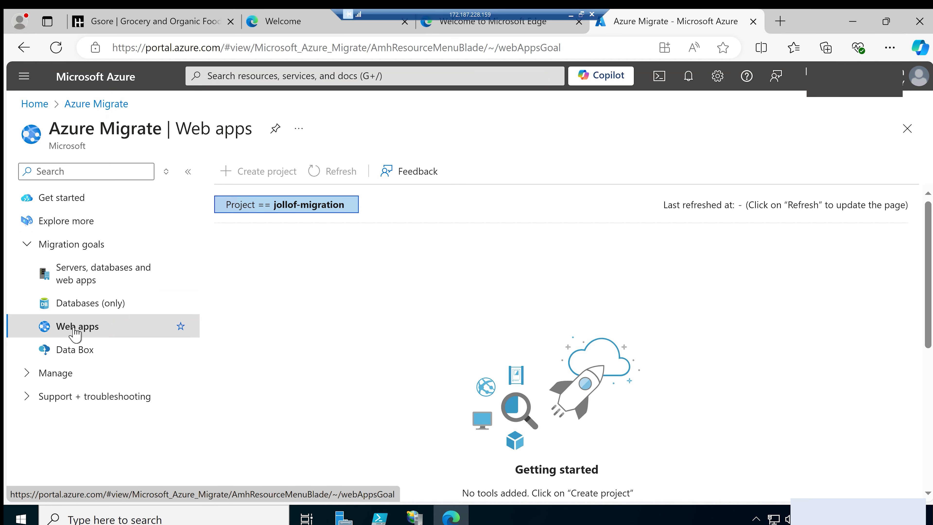
scroll(367, 352, down, 5)
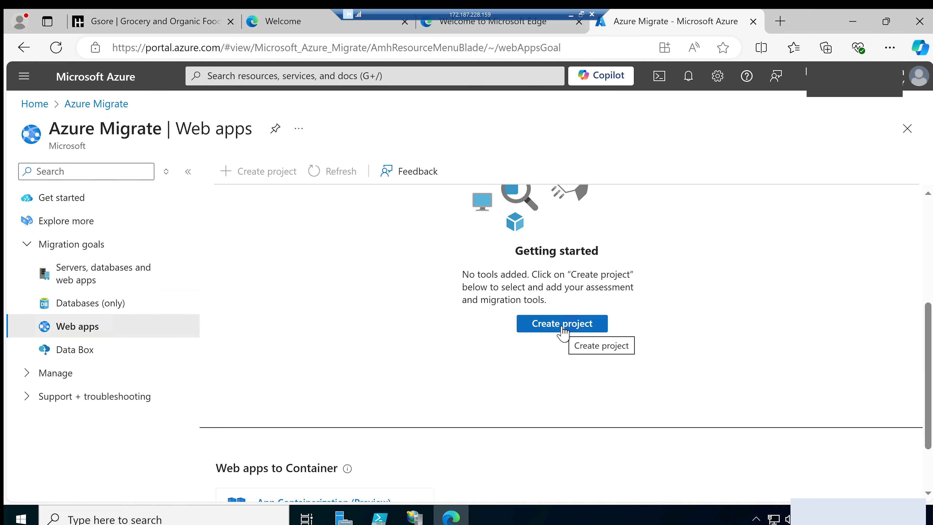
click(562, 325)
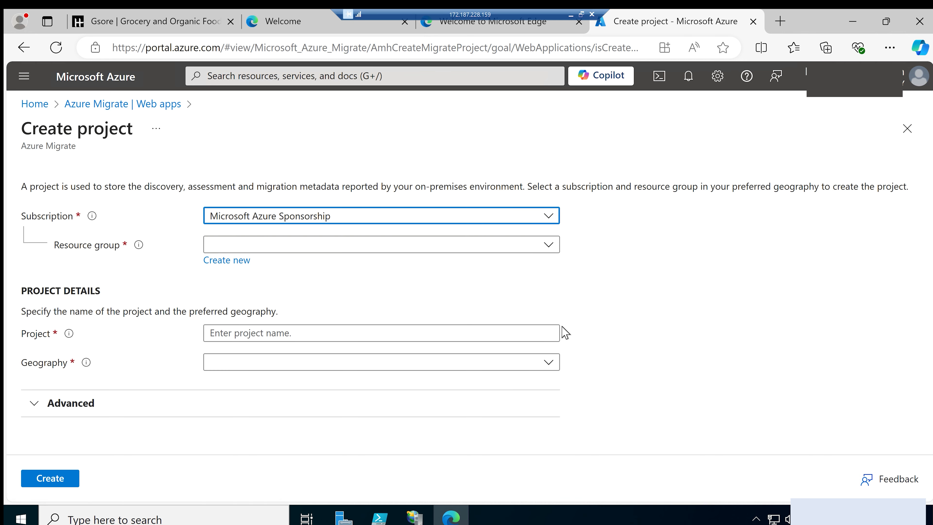
Select labtest-rg as the project's resource group and name the project jollofserver
click(275, 246)
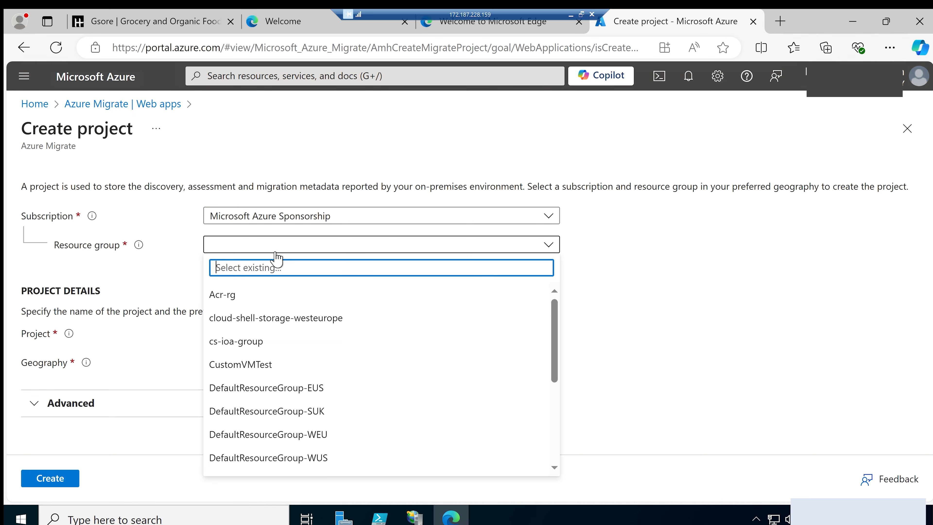
text(lab)
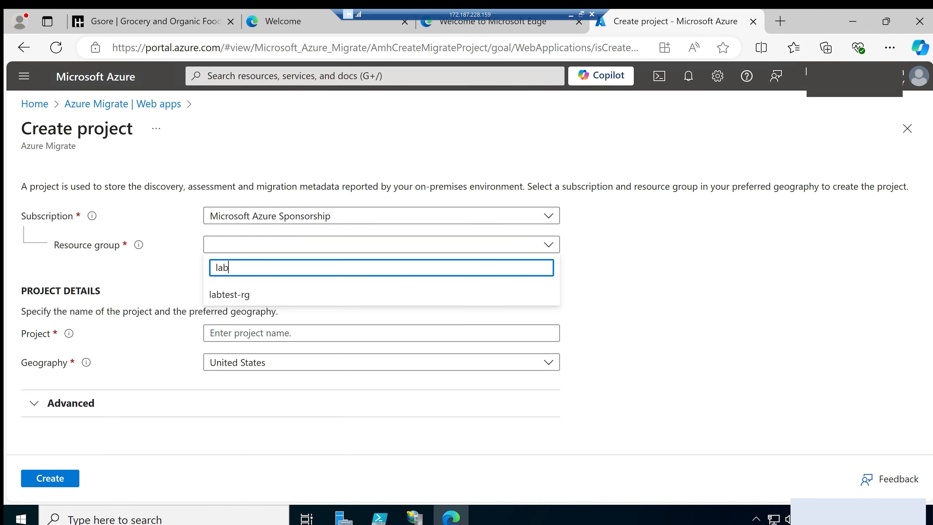
click(221, 295)
click(220, 333)
text(jollof)
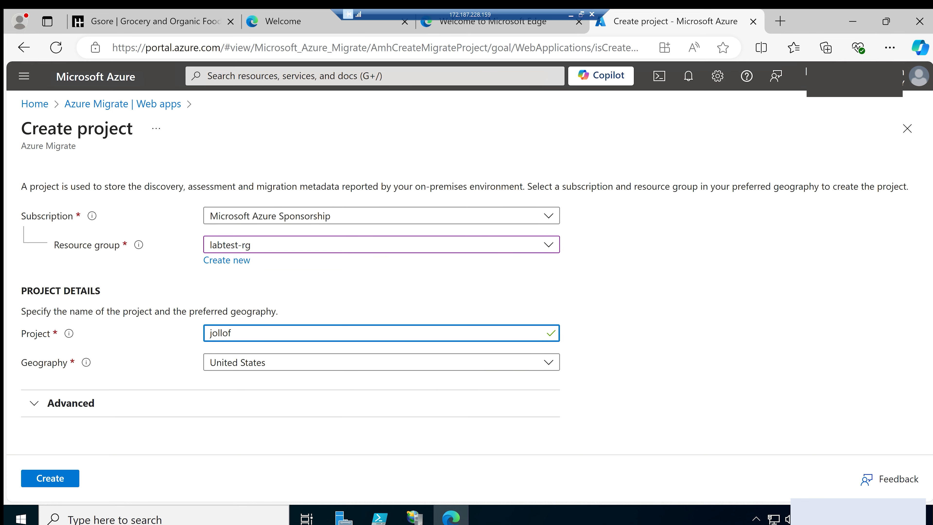
text(-)
key(BackSpace)
text(server)
Set the project's geography to United Kingdom and create the Azure Migrate project
click(274, 367)
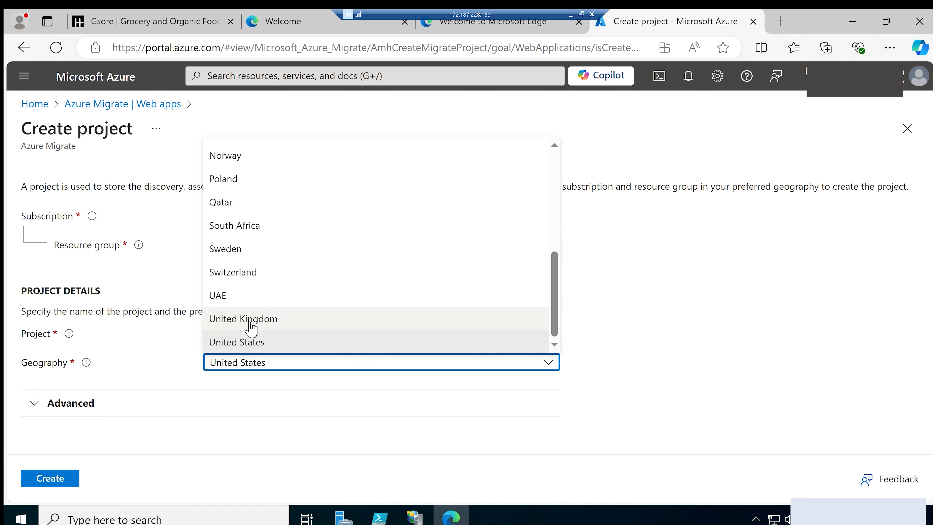
click(234, 322)
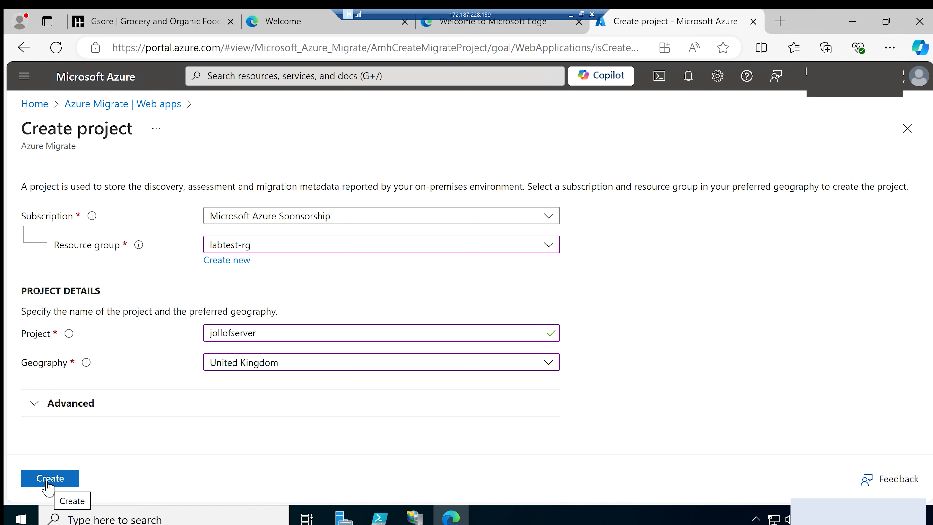
click(48, 484)
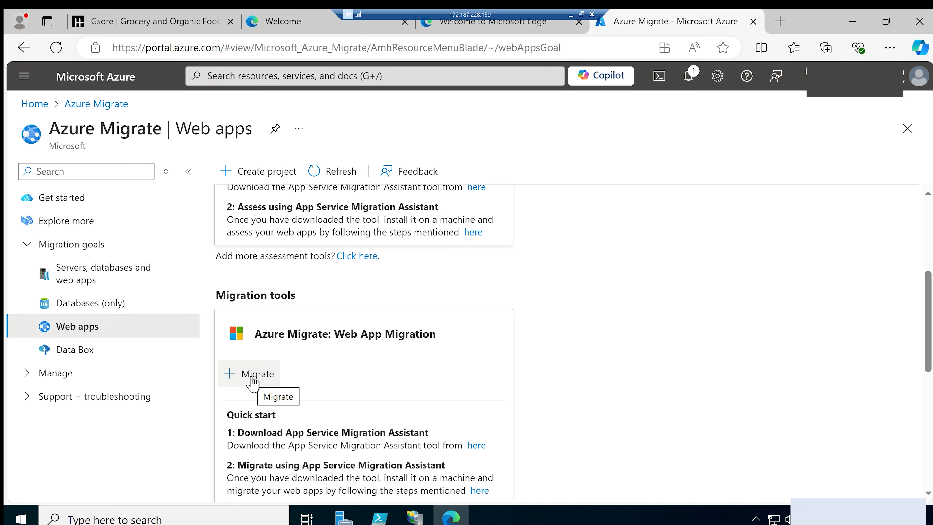
scroll(252, 382, up, 3)
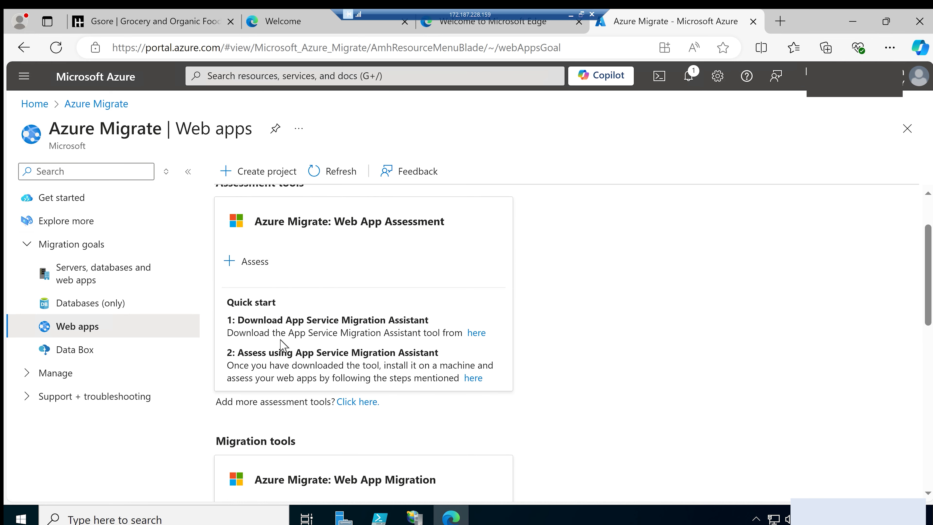
click(245, 269)
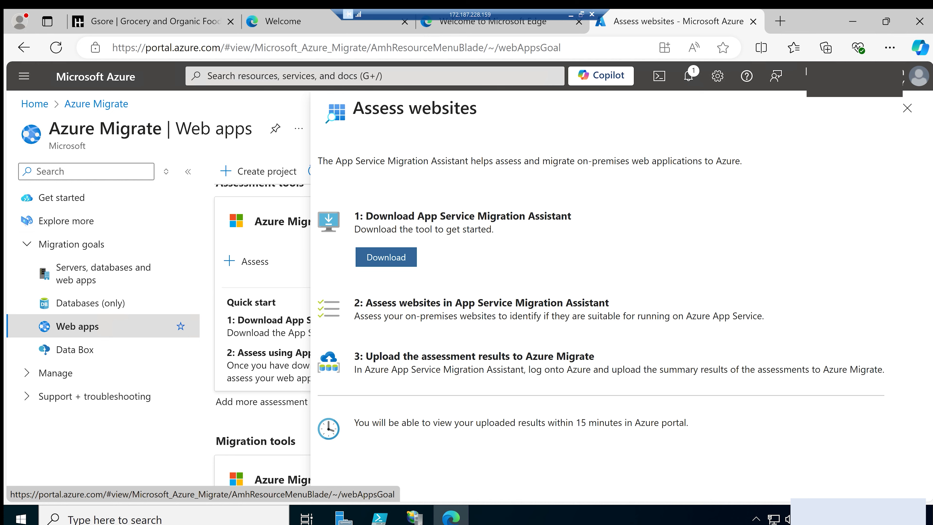
click(779, 22)
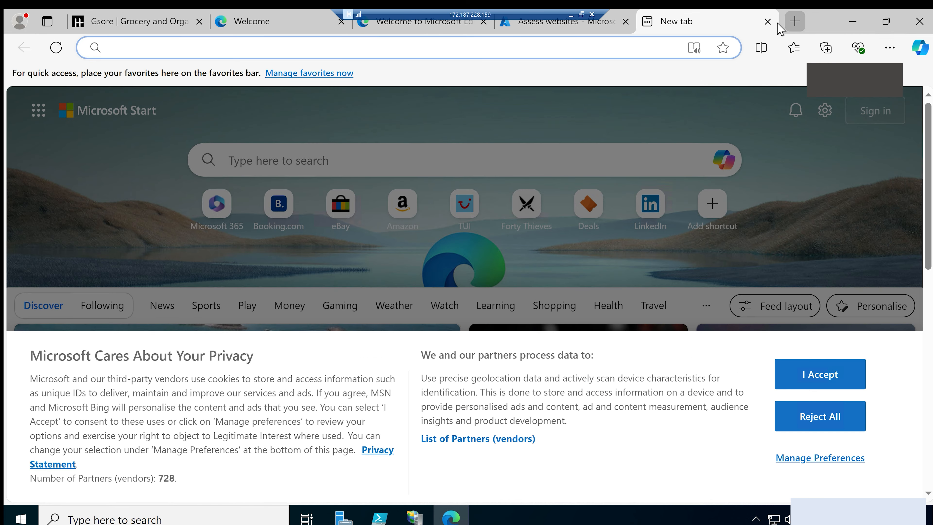
text(https://appmigration.microsoft.com/api/download/windowspreview/AppServiceMigrationAssistant.msi)
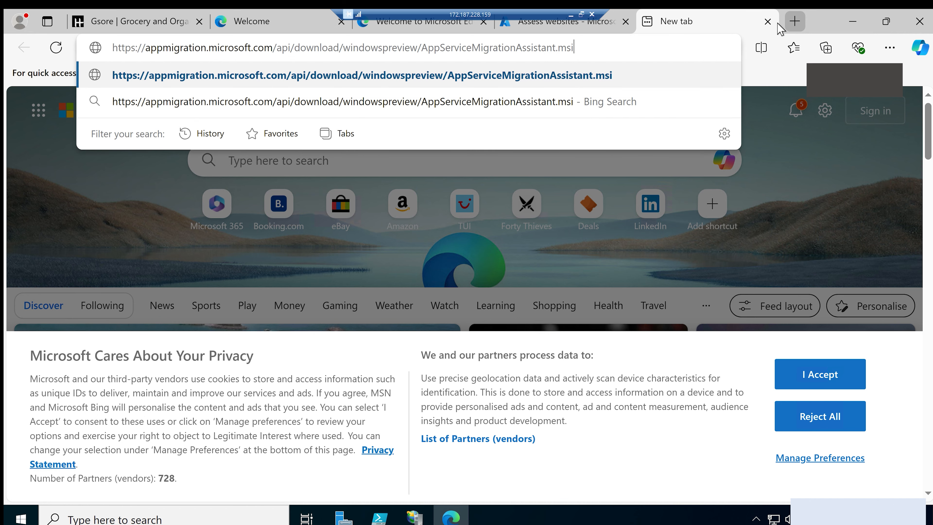
key(Return)
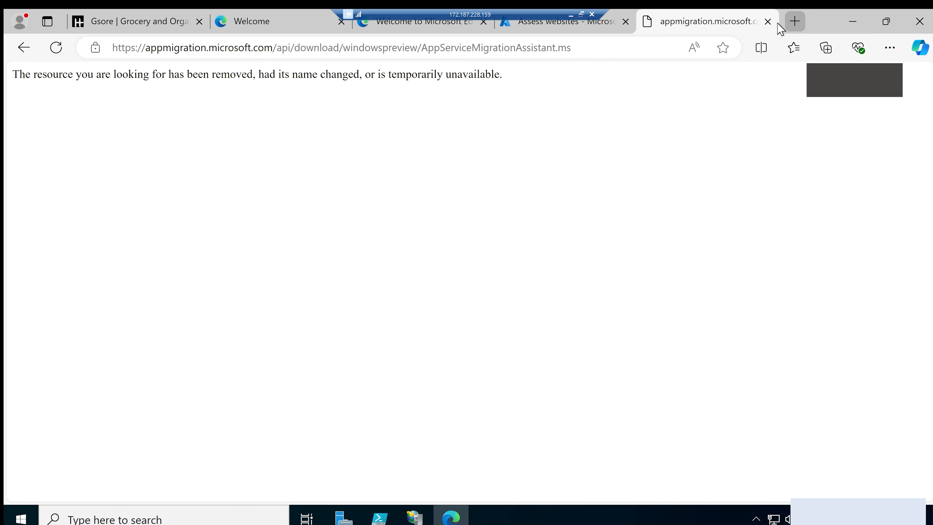
key(ctrl+l)
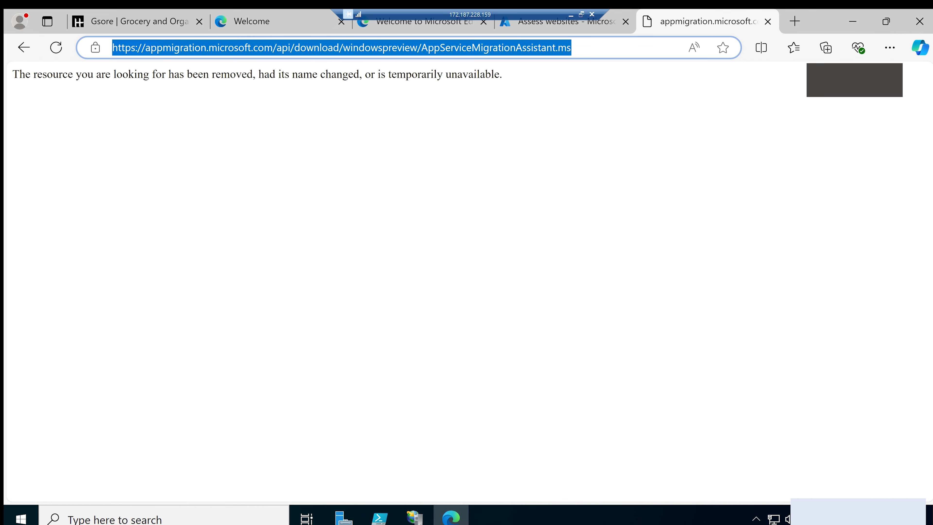
click(572, 47)
text(i)
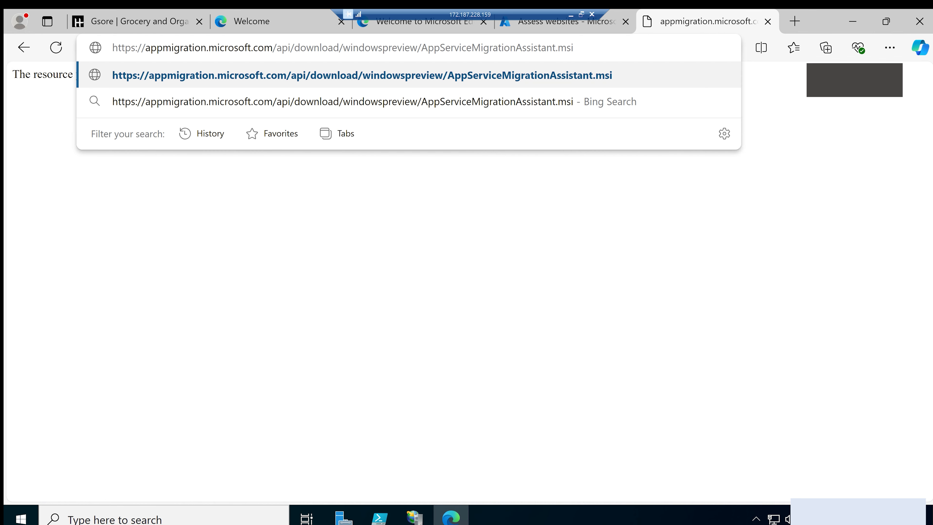
key(Return)
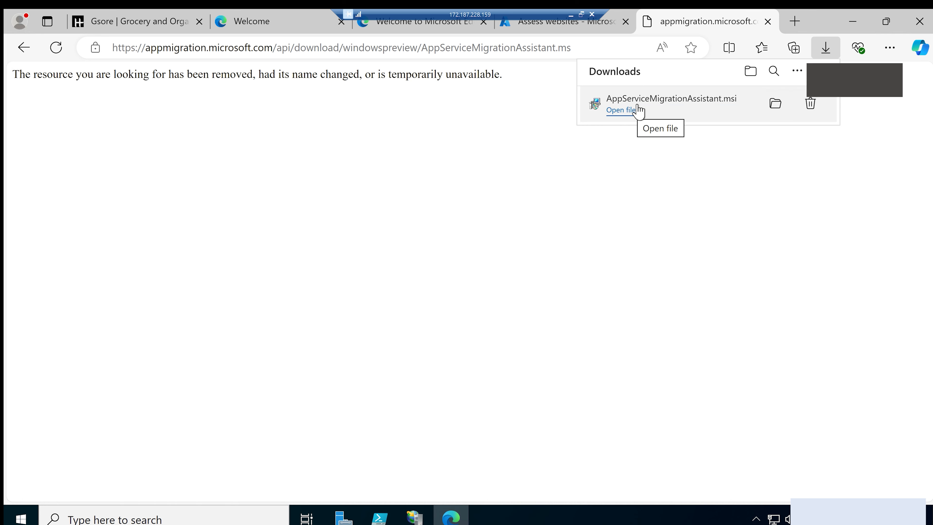
Switch to the local machine's browser and examine GitHub issue #92 of App-Service-Migration-Assistant, including the contributor's comment with the preview download link
click(540, 27)
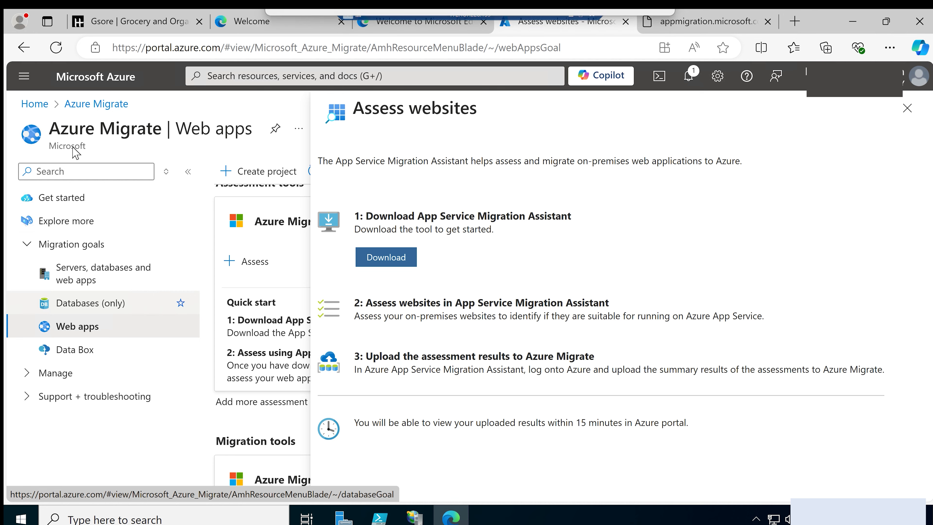
click(572, 15)
drag(0, 158, 410, 26)
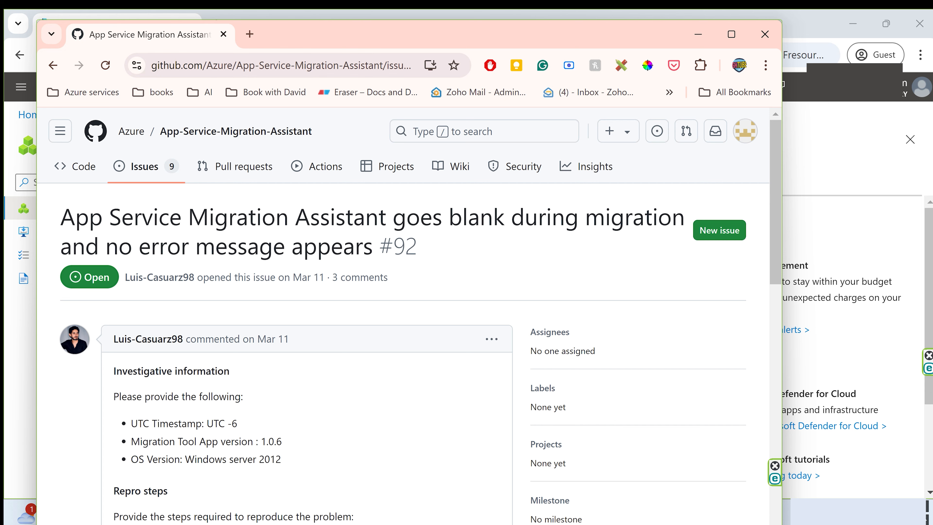
double_click(476, 216)
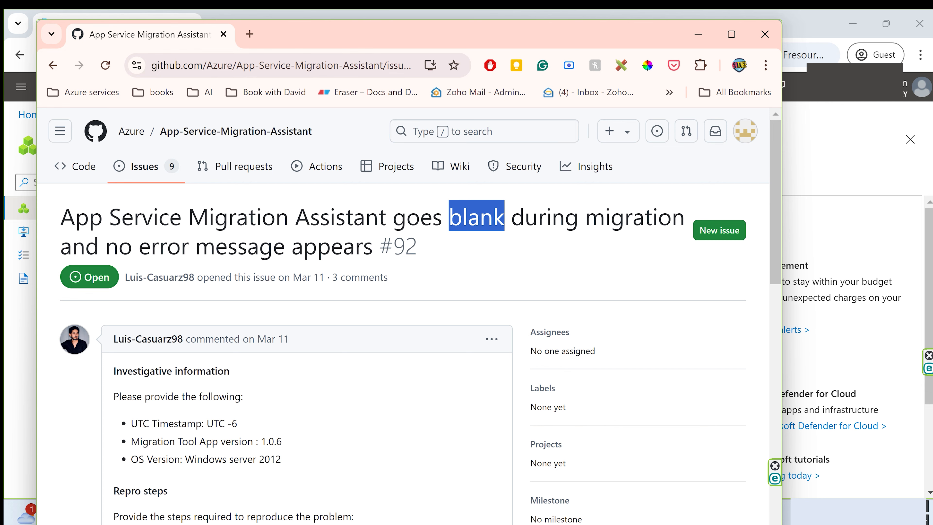
drag(106, 246, 168, 246)
scroll(290, 311, down, 10)
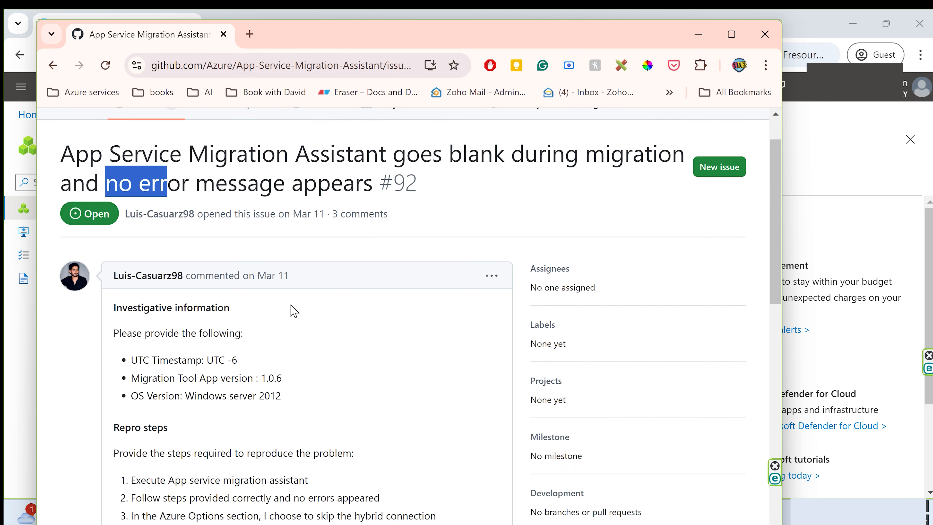
scroll(292, 308, down, 8)
scroll(279, 302, up, 2)
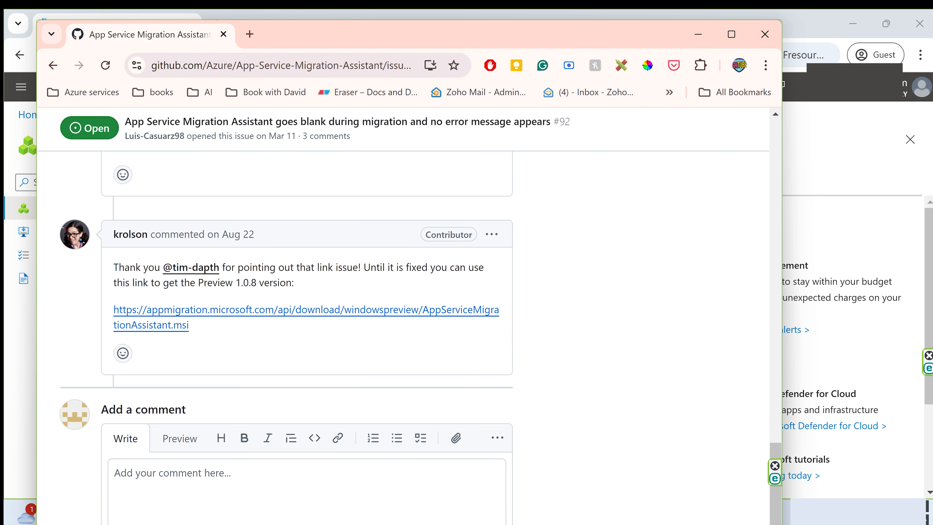
drag(403, 267, 435, 267)
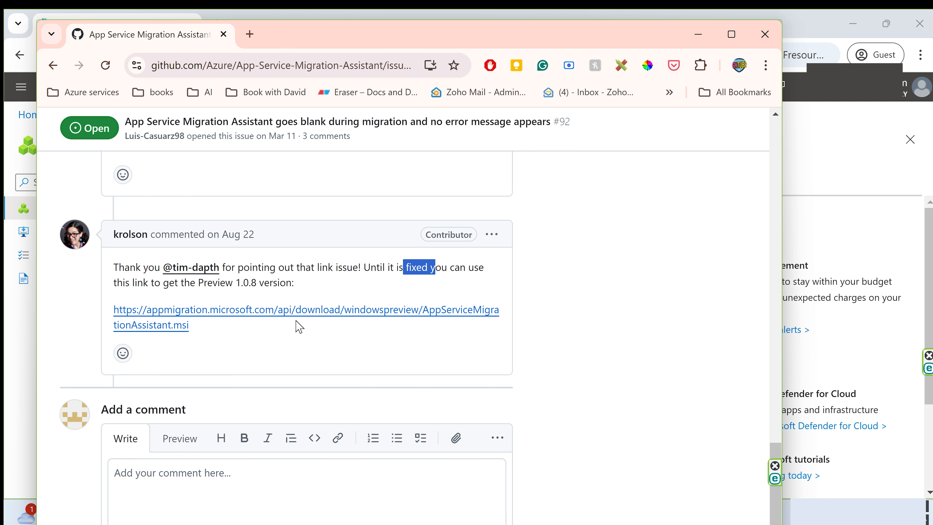
drag(418, 39, 0, 103)
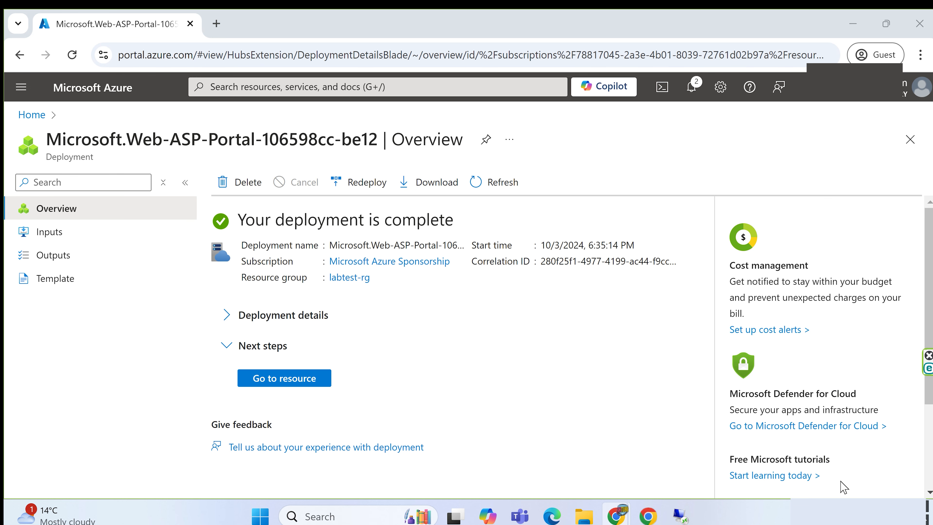
Return to the remote desktop session and run the downloaded AppServiceMigrationAssistant installer from its Downloads folder
click(679, 518)
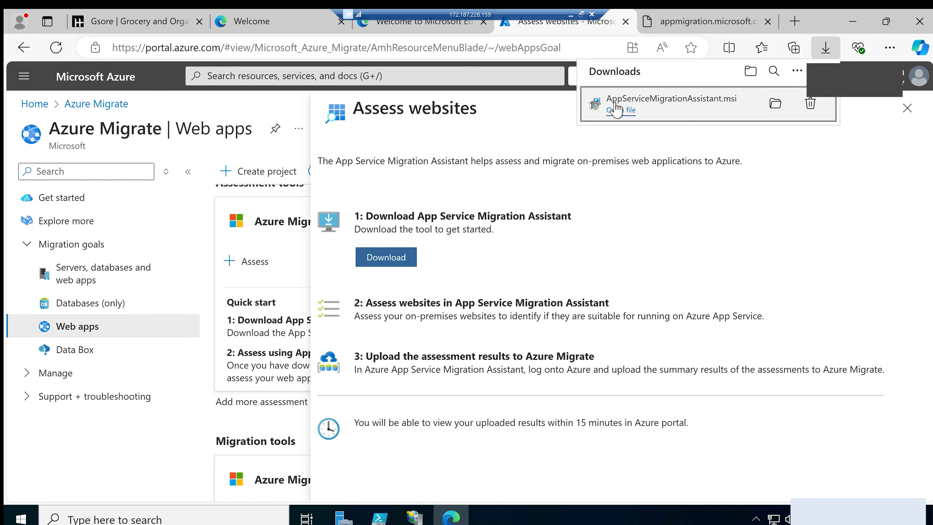
click(773, 107)
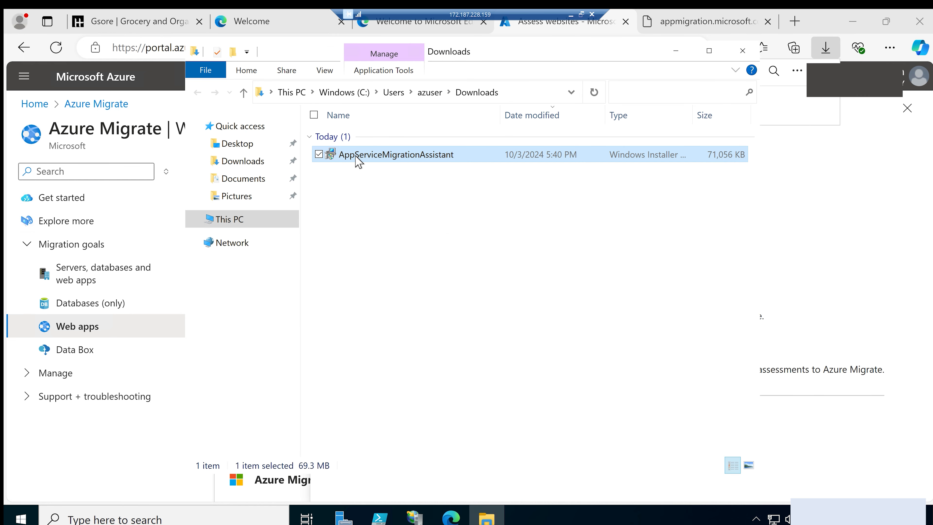
double_click(358, 161)
Show the virtual machine's desktop and launch the App Service Migration Assistant from its shortcut
click(915, 518)
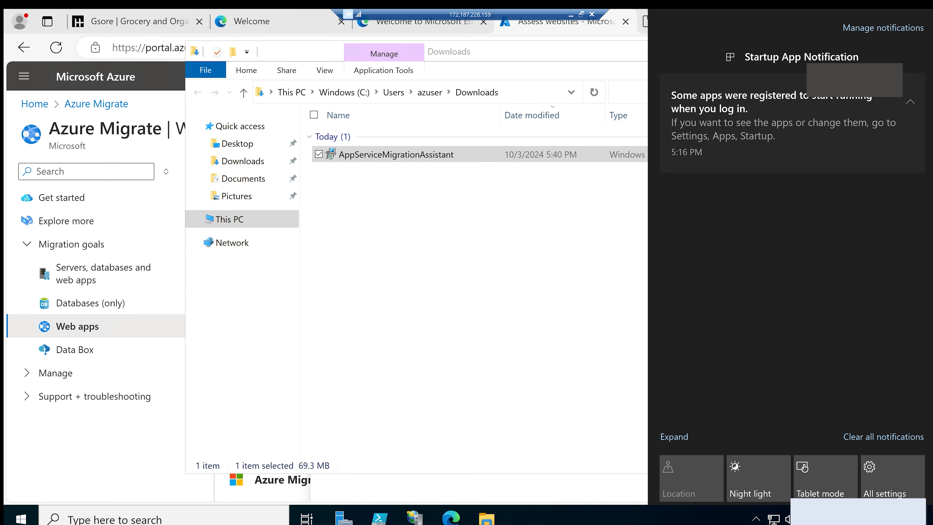
click(915, 518)
click(931, 518)
click(930, 518)
click(915, 518)
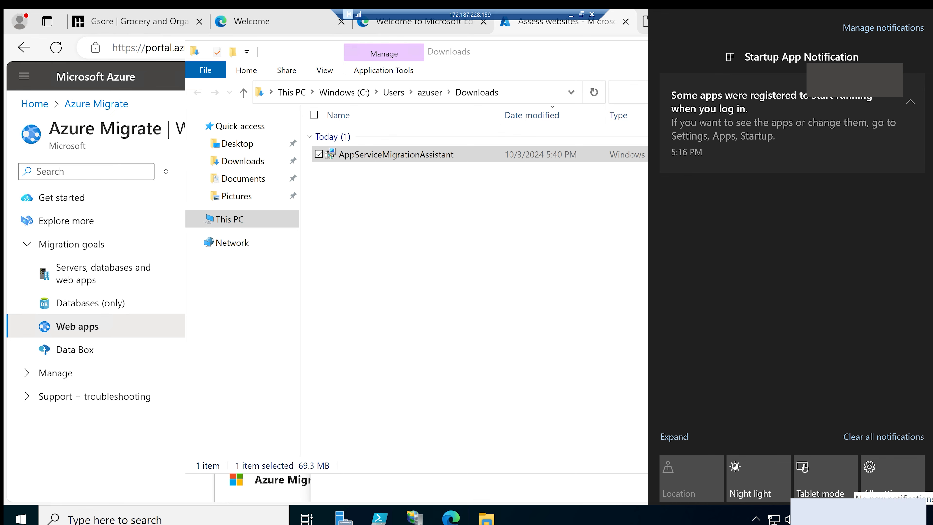
click(931, 516)
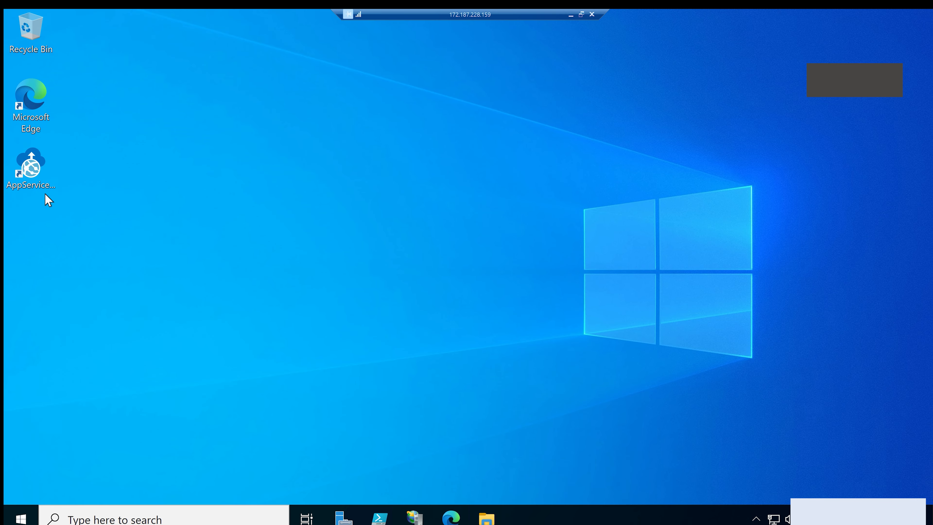
click(34, 172)
double_click(33, 170)
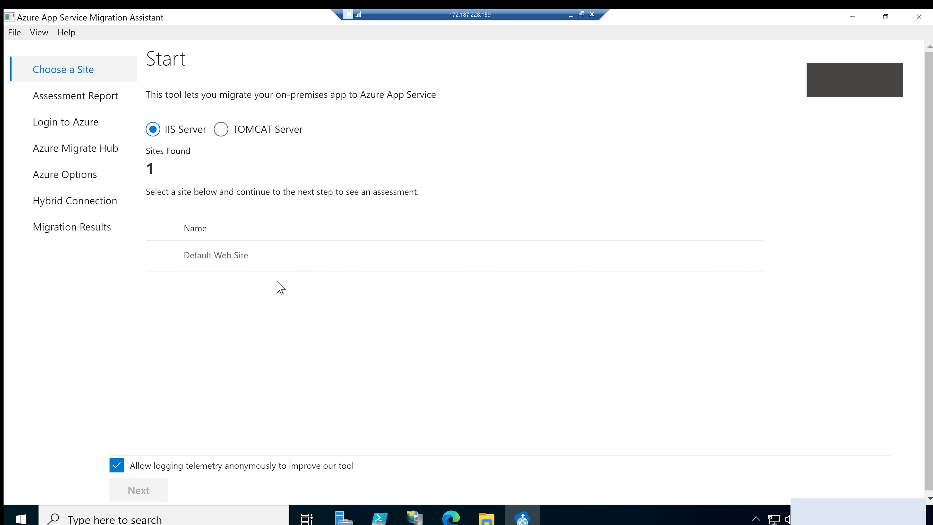
View Default Web Site in the open IIS Manager window, close it and launch Internet Information Services (IIS) Manager again
click(418, 519)
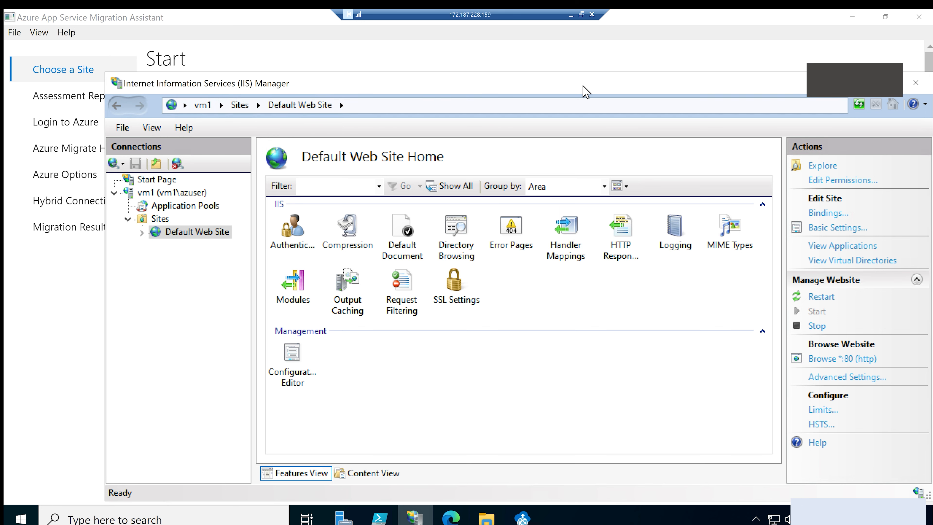
click(916, 85)
click(121, 518)
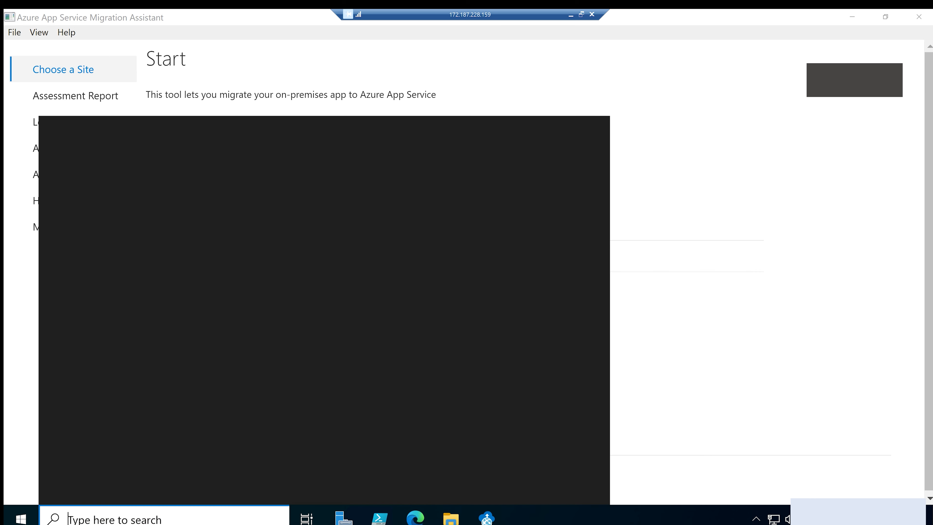
text(inter)
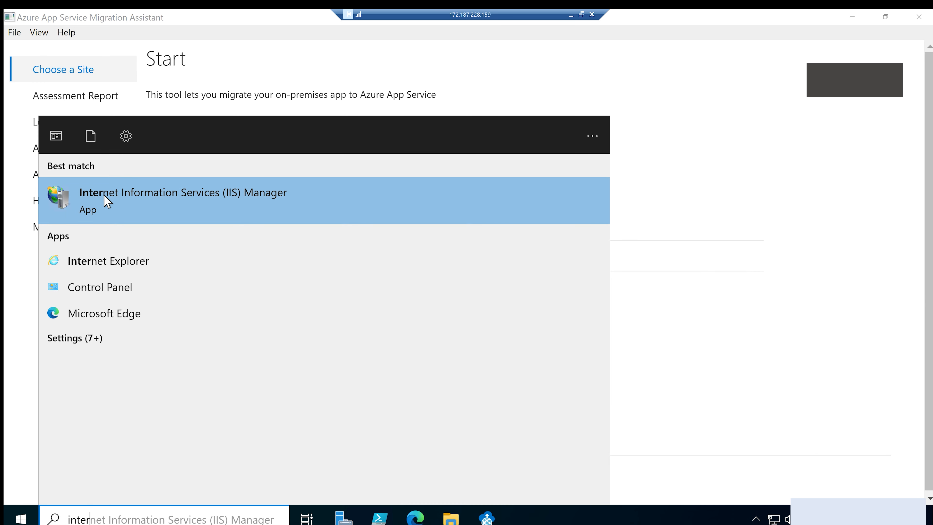
click(185, 203)
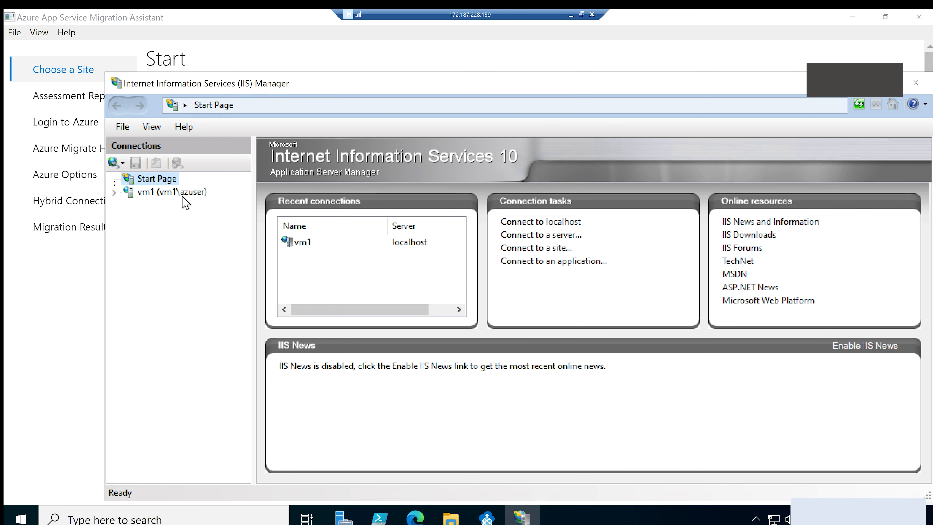
Examine Default Web Site under the Sites of vm1 in IIS Manager and return to the Azure App Service Migration Assistant
click(115, 193)
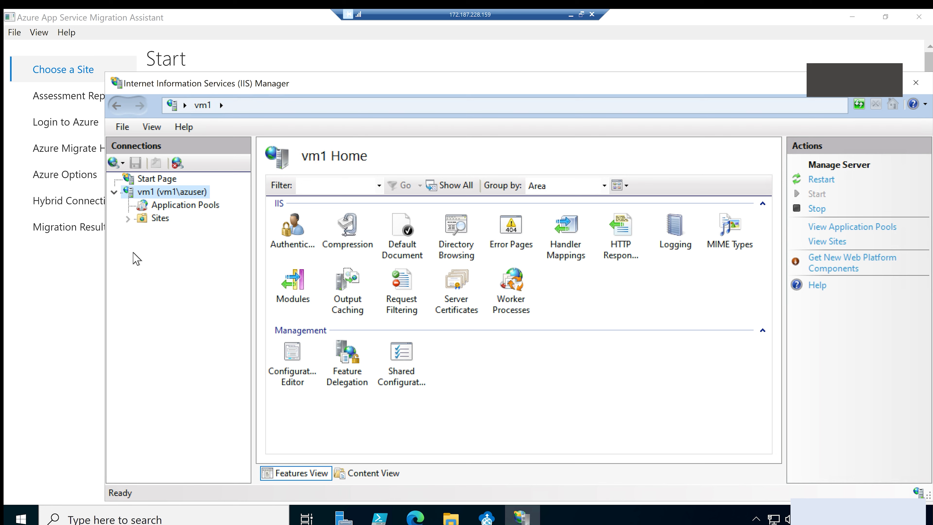
click(128, 218)
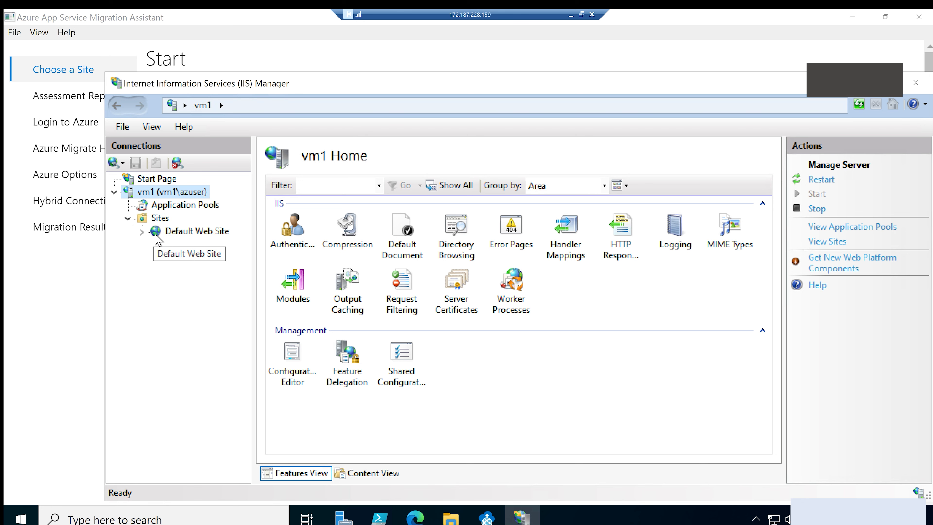
click(177, 232)
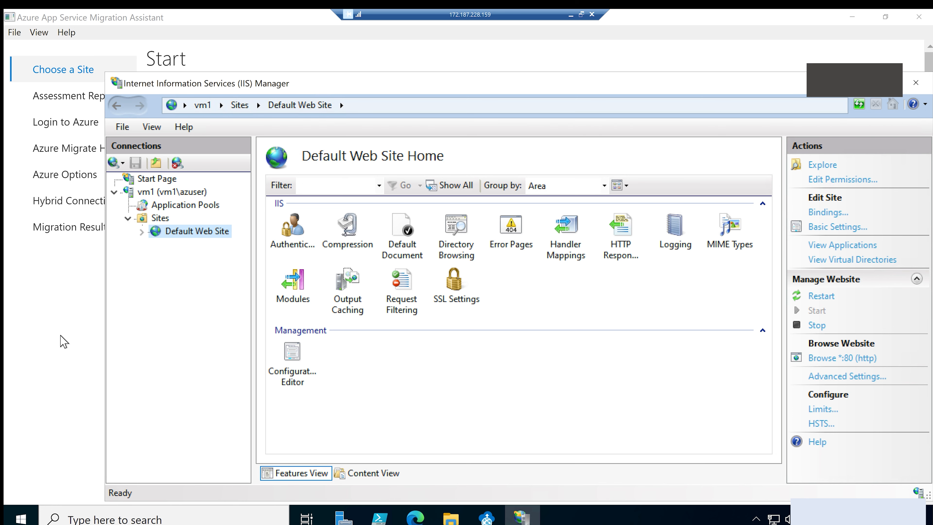
click(62, 346)
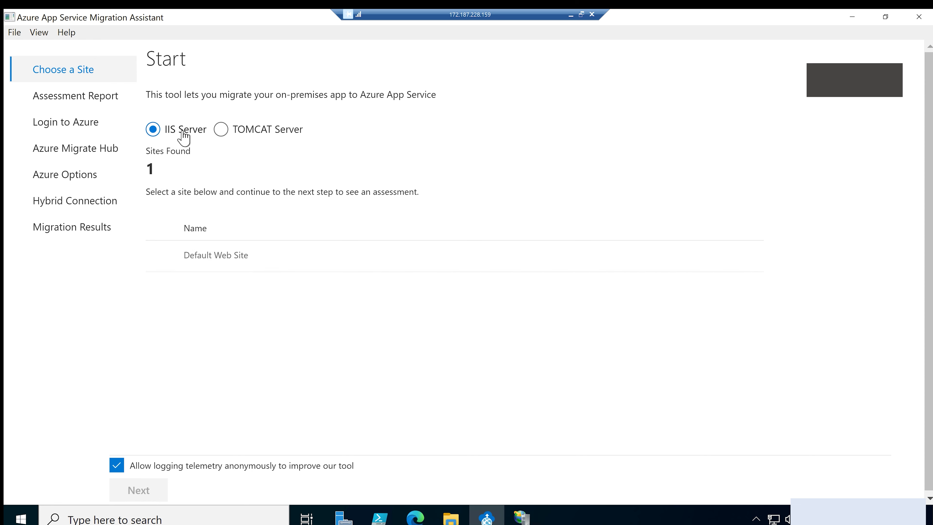
Choose Default Web Site as the IIS site to migrate, generate its assessment report and review the Success checks
click(215, 262)
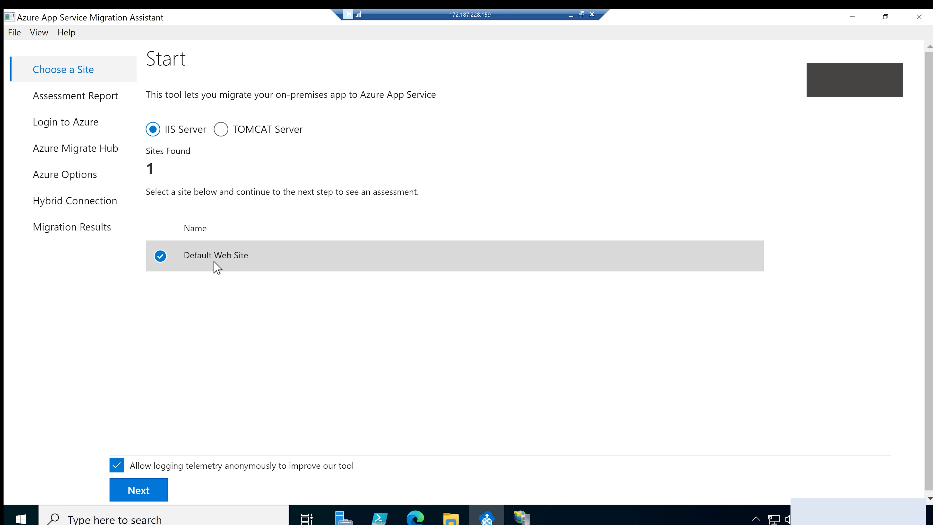
click(139, 490)
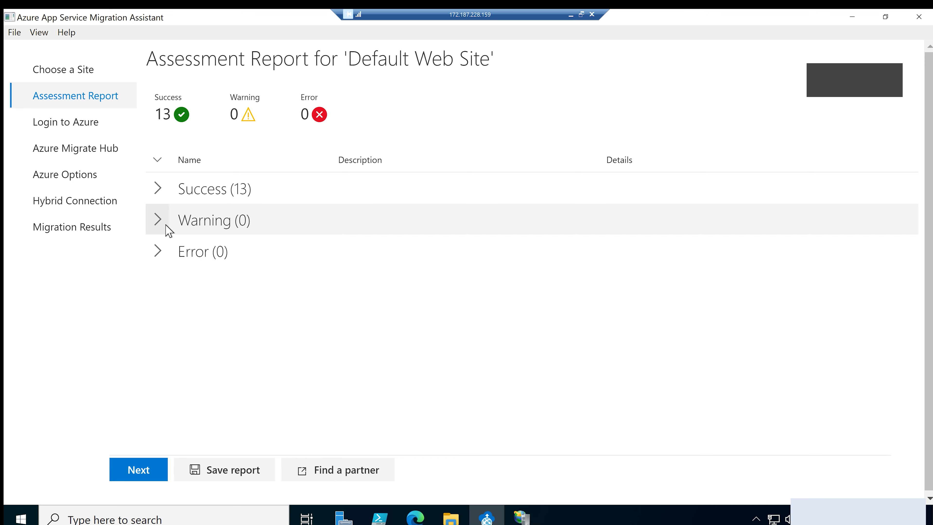
click(158, 189)
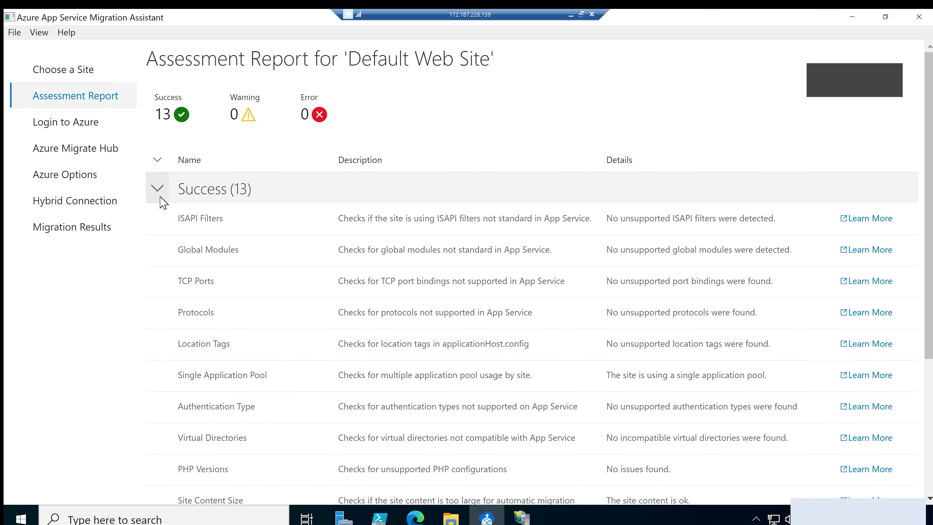
scroll(508, 308, down, 5)
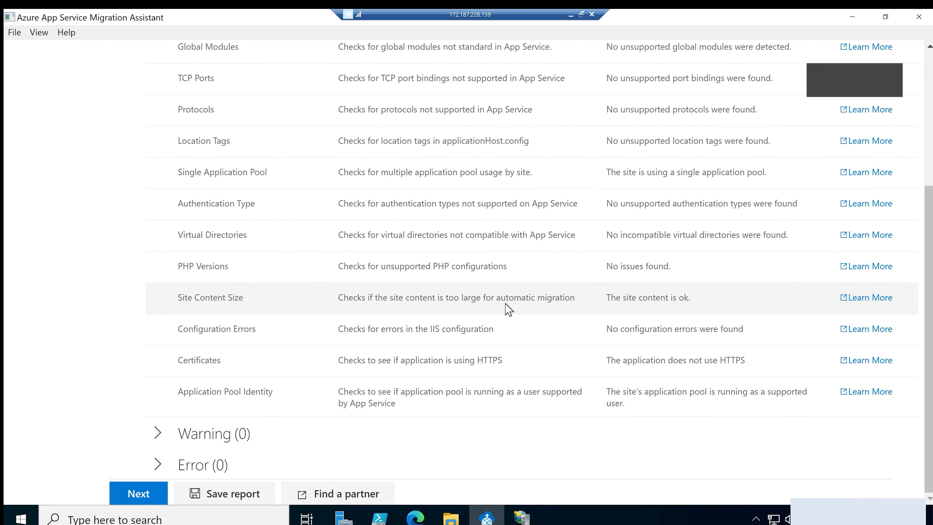
scroll(507, 310, up, 5)
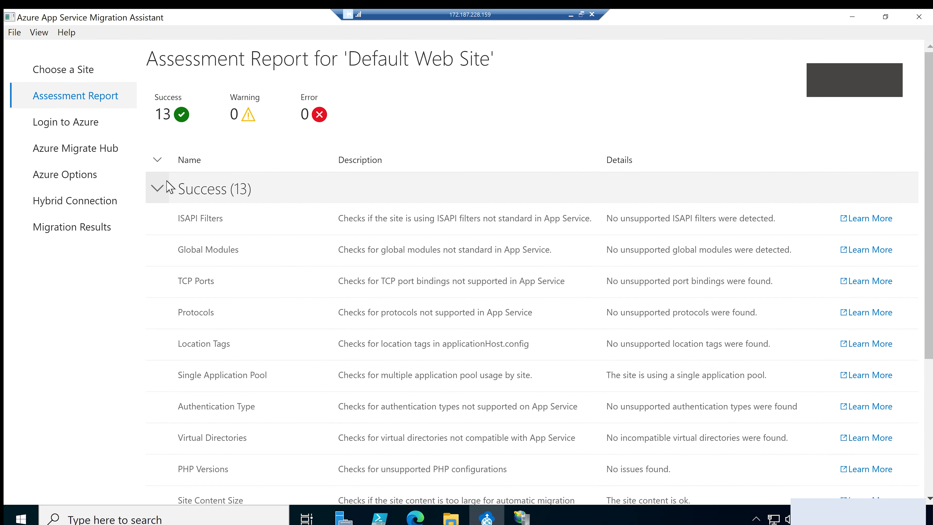
click(164, 188)
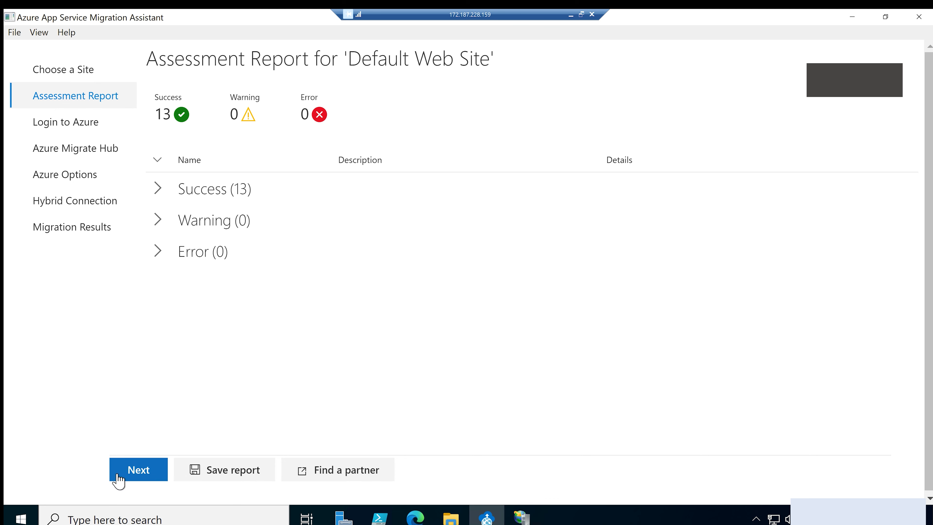
Log in to Azure with the copied device code and the signed-in account, close the sign-in page and return to the Migration Assistant
click(127, 473)
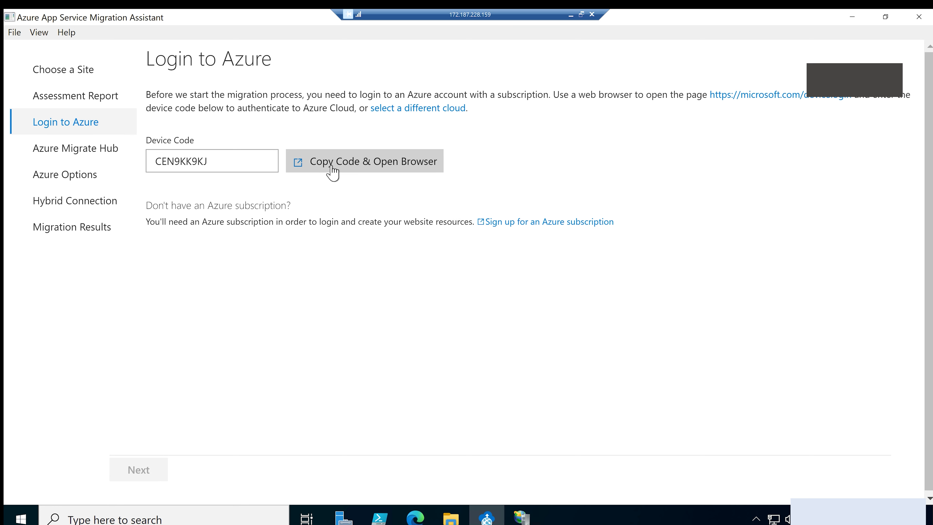
click(311, 169)
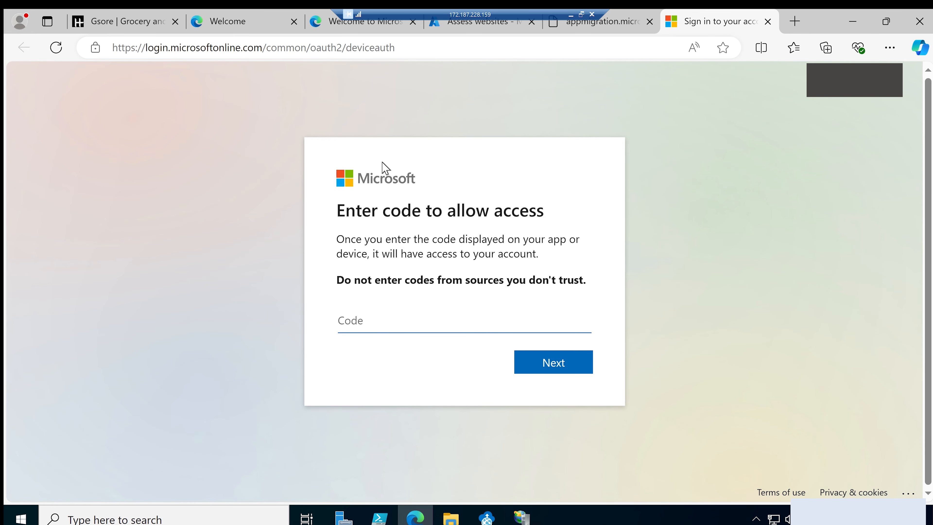
text(CEN9KK9KJ)
click(559, 366)
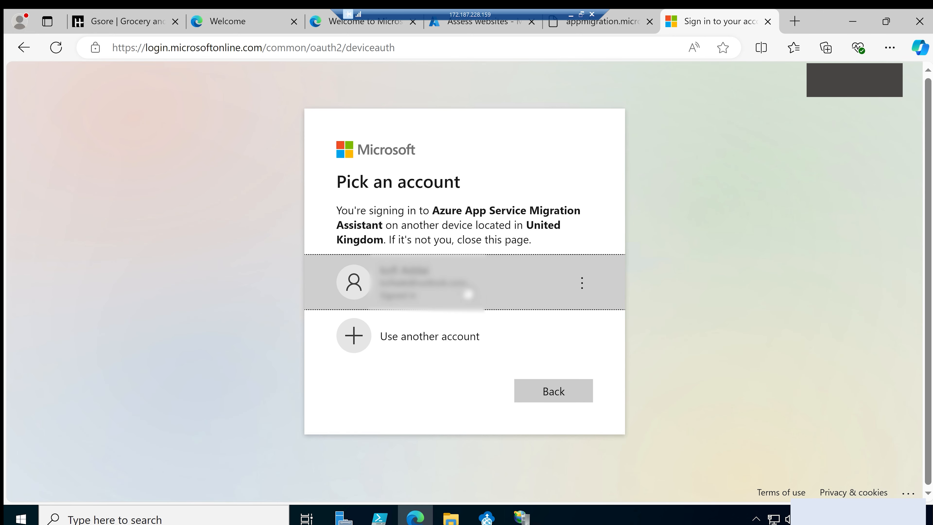
click(467, 290)
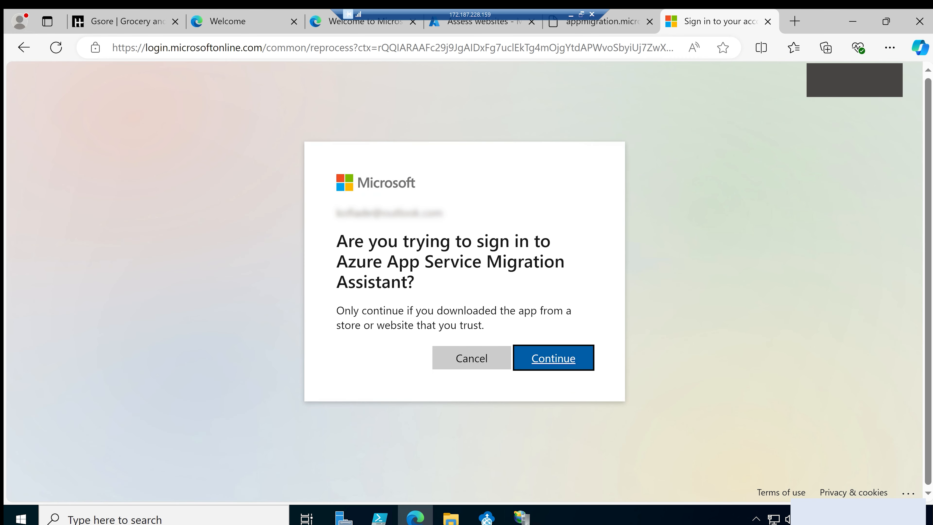
click(547, 360)
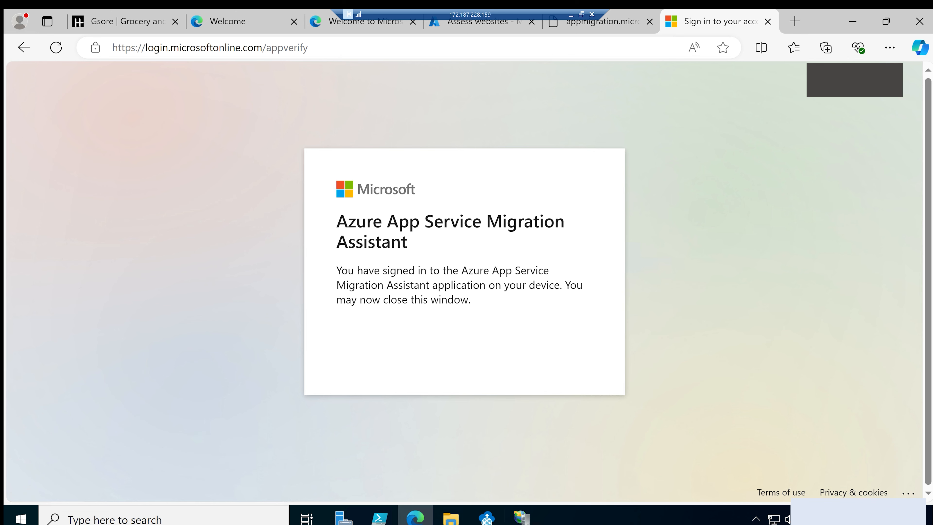
click(768, 22)
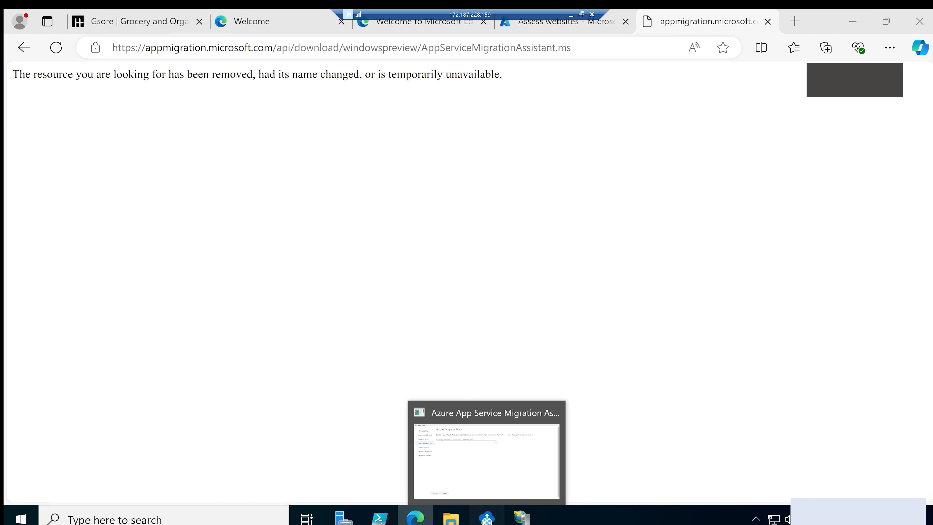
click(486, 517)
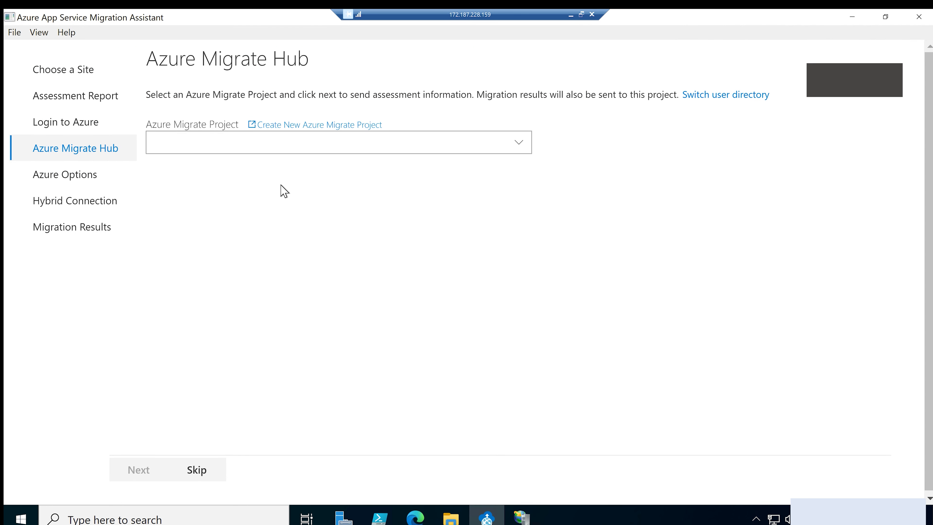
Check the Azure Migrate Project list for a selectable project
click(279, 147)
click(278, 147)
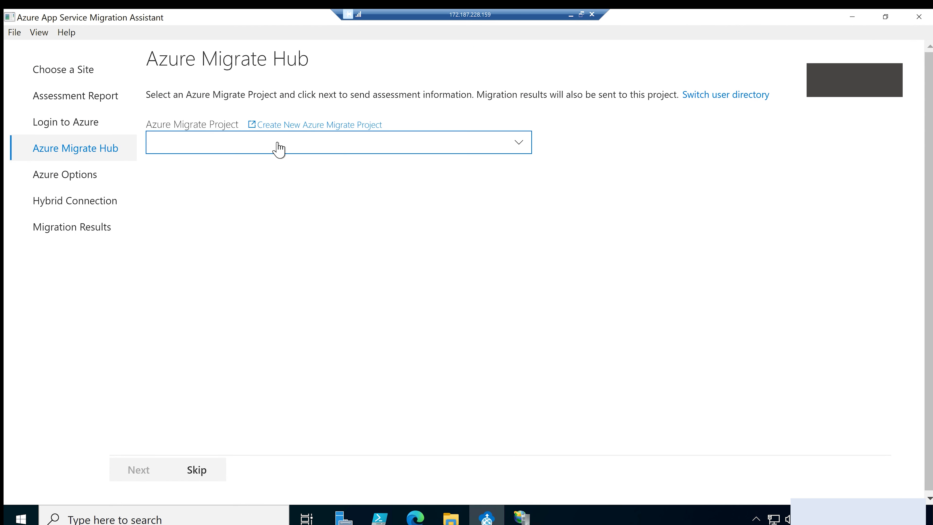
click(216, 148)
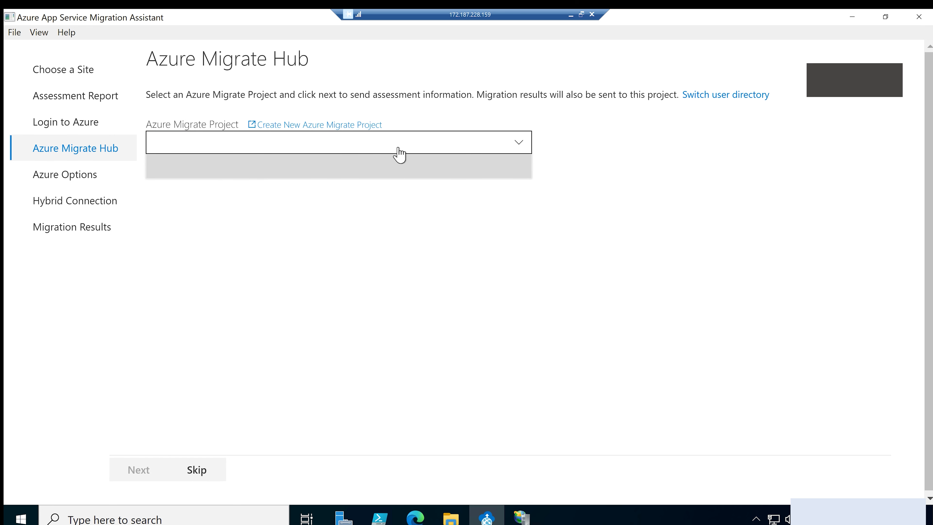
click(444, 149)
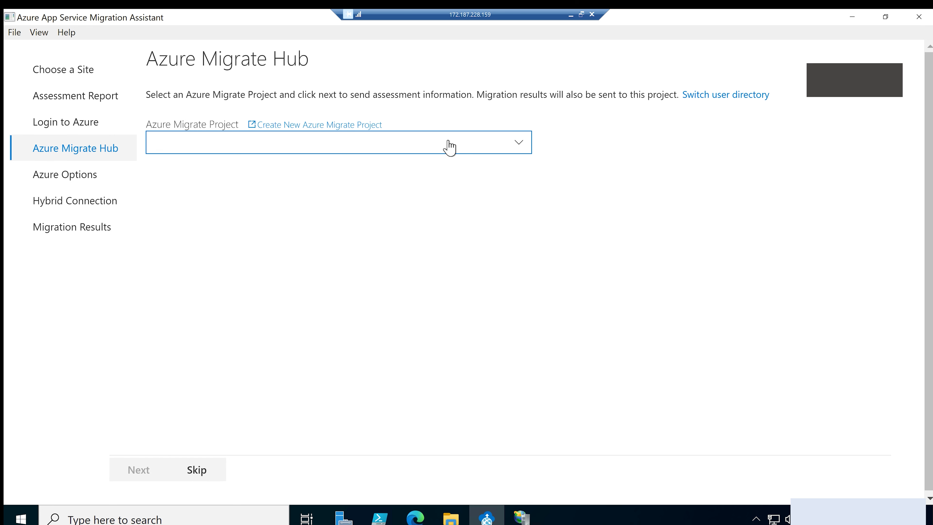
click(449, 147)
click(449, 146)
Switch the user directory from Microsoft to Default Directory
click(729, 101)
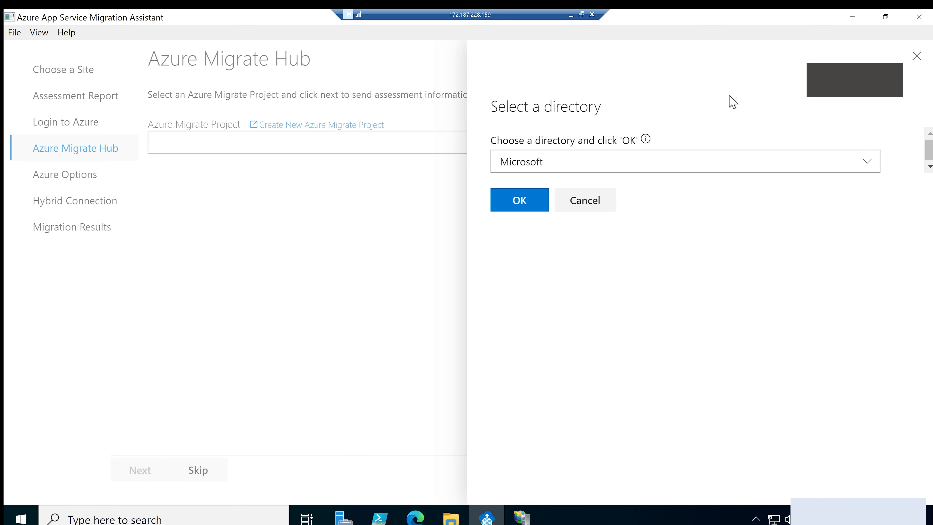
click(657, 163)
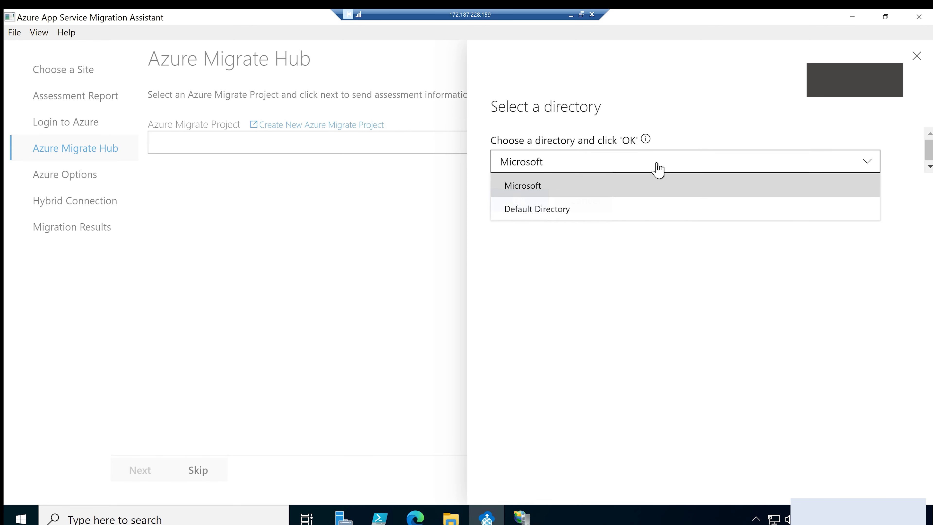
click(519, 213)
click(520, 201)
Select jollofserver as the Azure Migrate project and continue to the Azure options
click(519, 148)
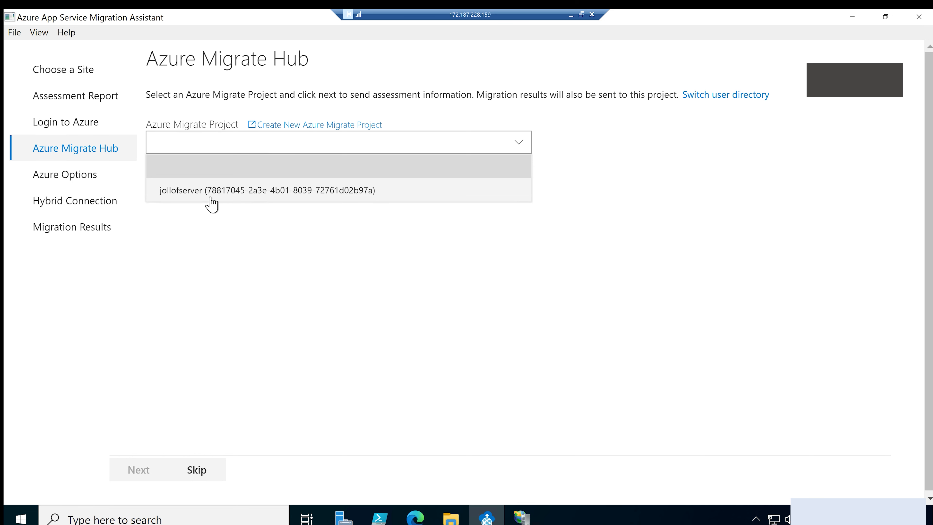
click(180, 190)
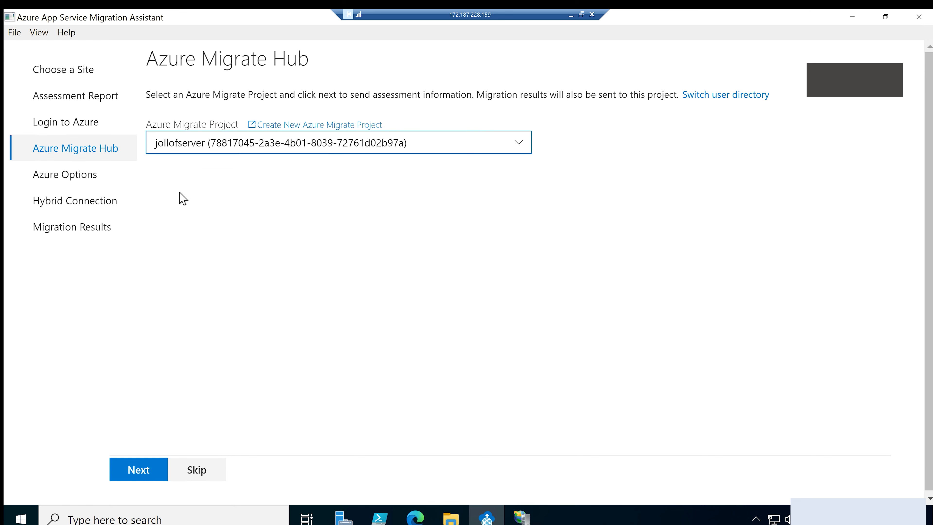
click(136, 475)
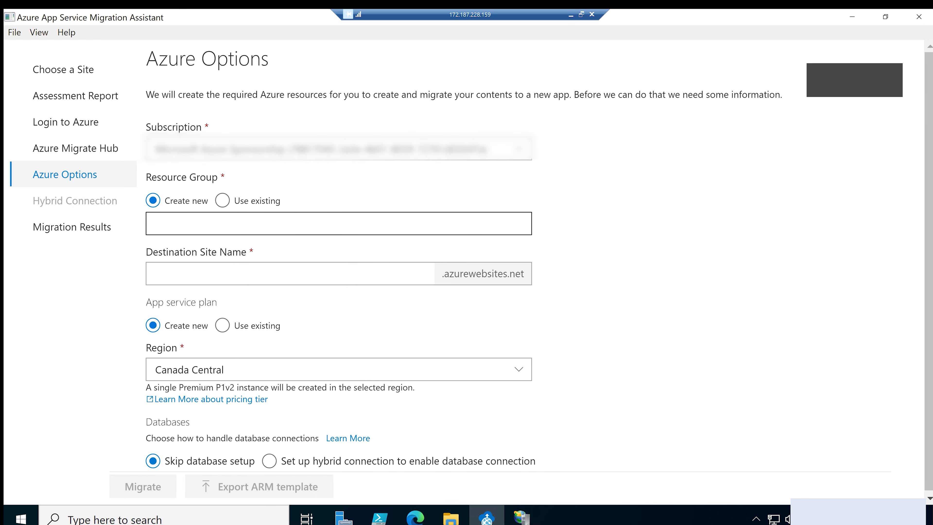
Use the existing resource group labtest-rg and name the destination site jollof
click(222, 201)
click(222, 226)
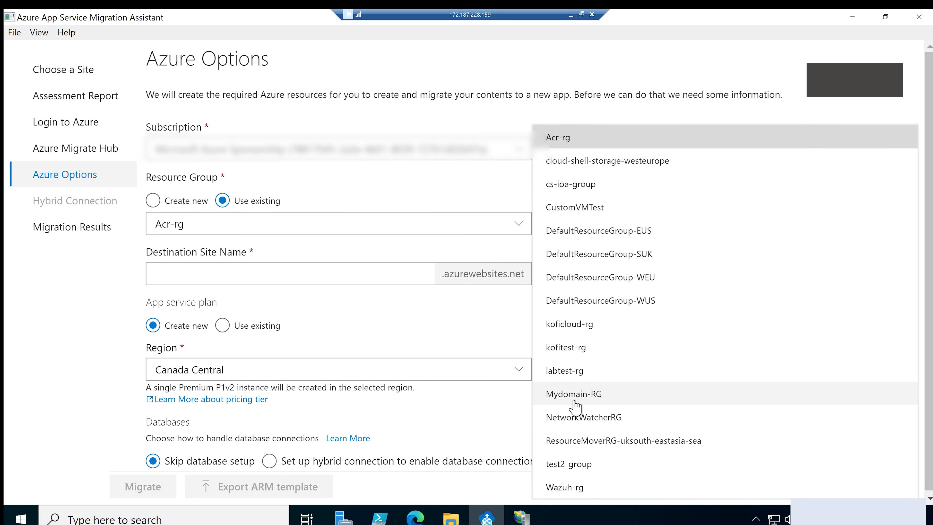
click(564, 373)
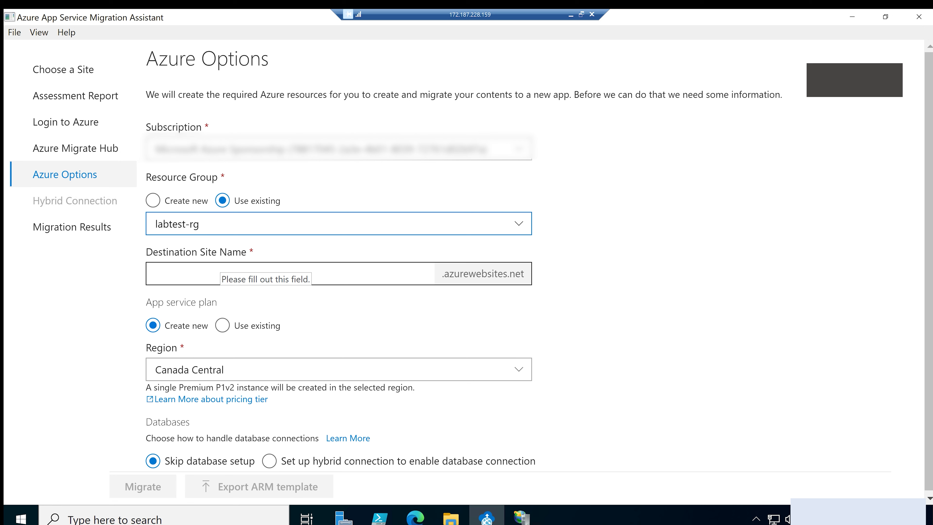
click(218, 269)
text(joff)
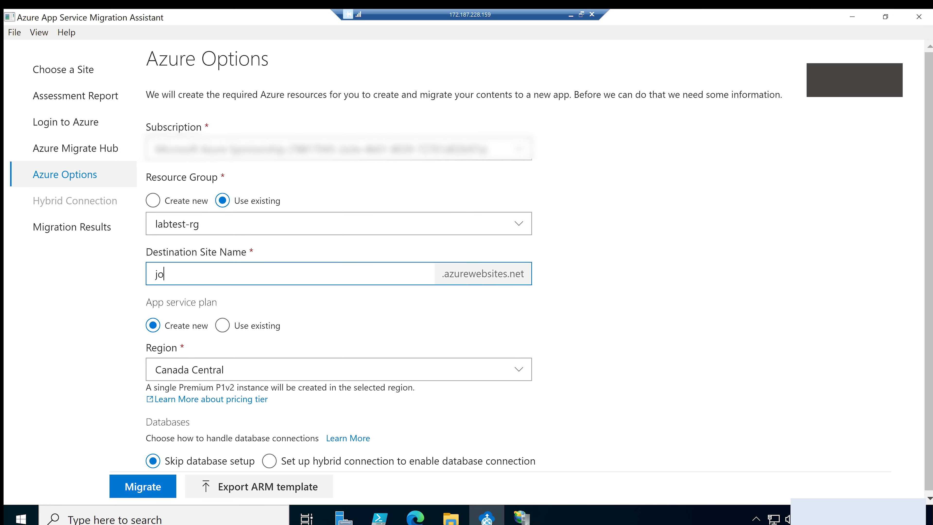
key(BackSpace)
key(BackSpace)
text(llof)
click(628, 284)
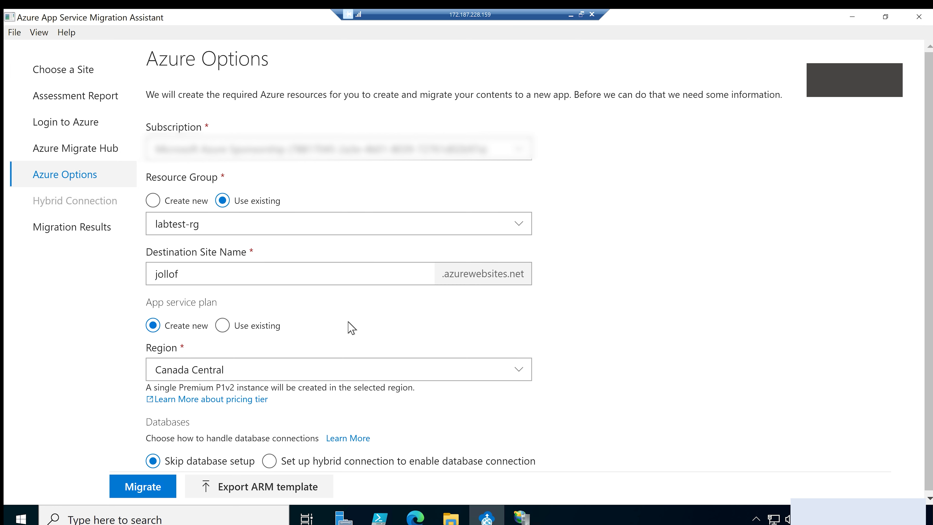
Migrate the site using the existing jollof-service-plan app service plan and open the migrated website
click(222, 326)
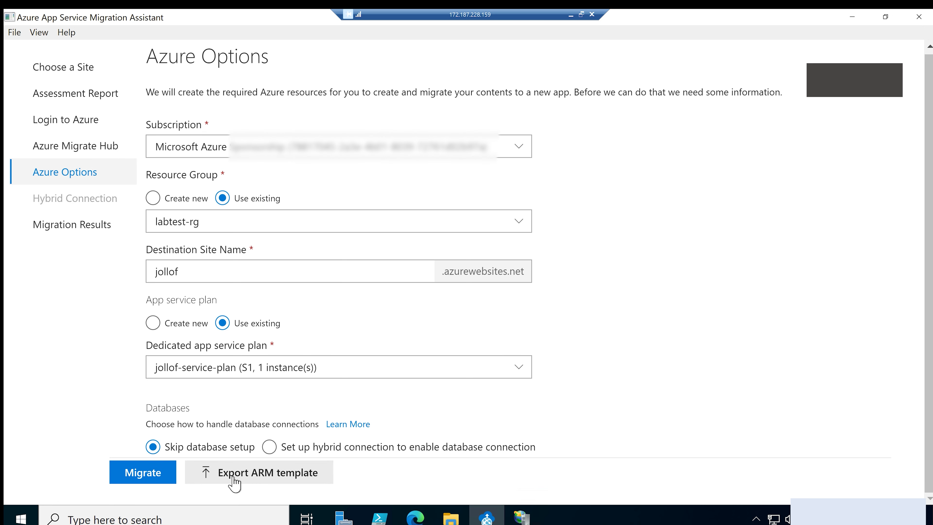
click(140, 477)
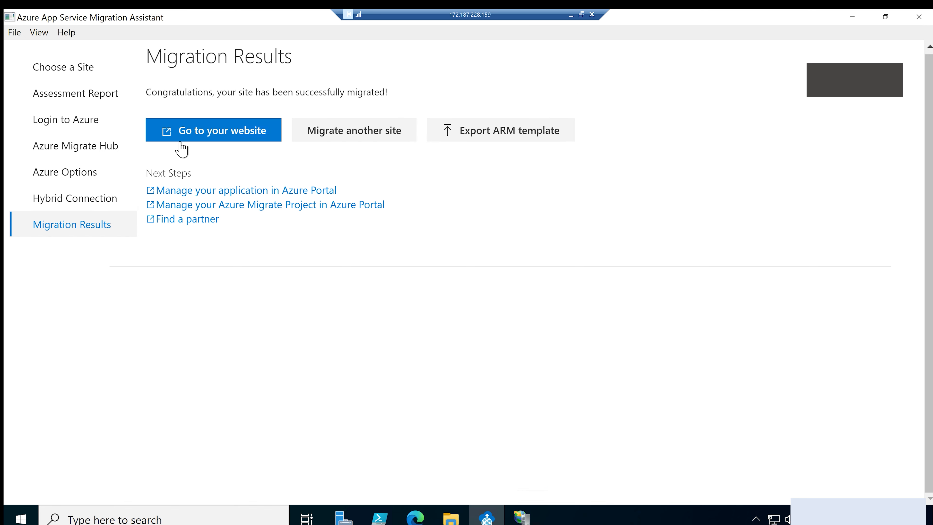
click(233, 139)
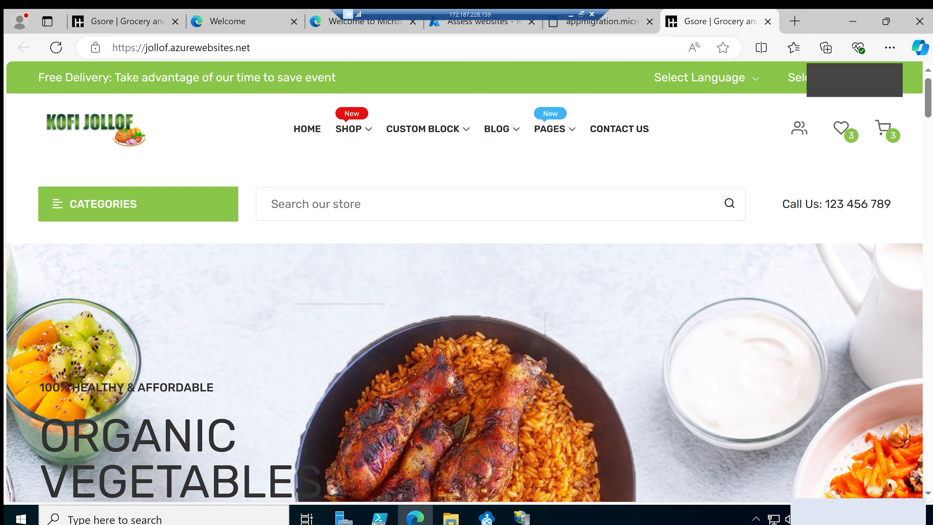
click(165, 47)
key(ctrl+c)
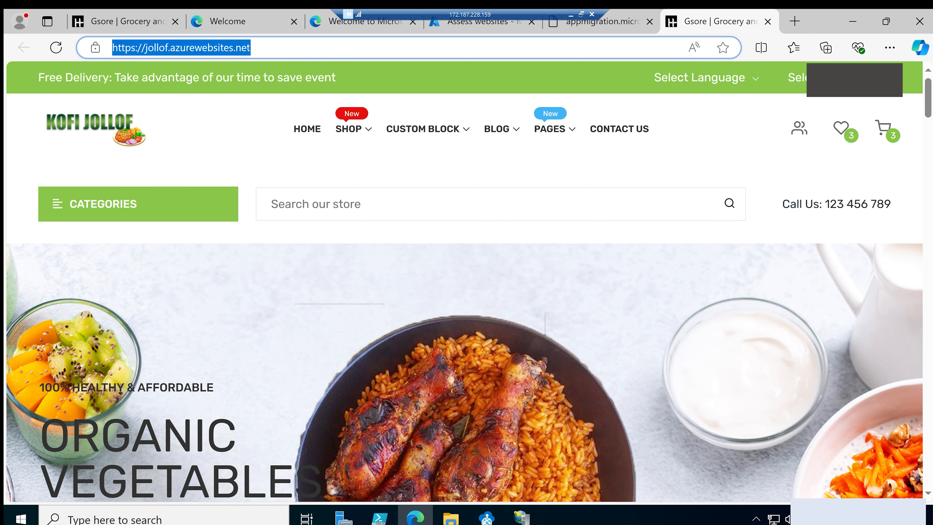
click(569, 15)
click(224, 27)
key(ctrl+v)
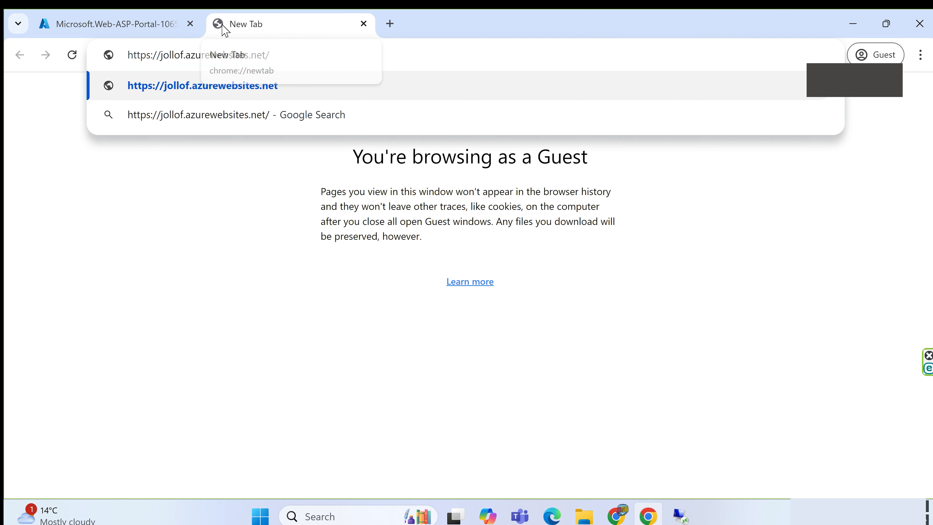
key(Return)
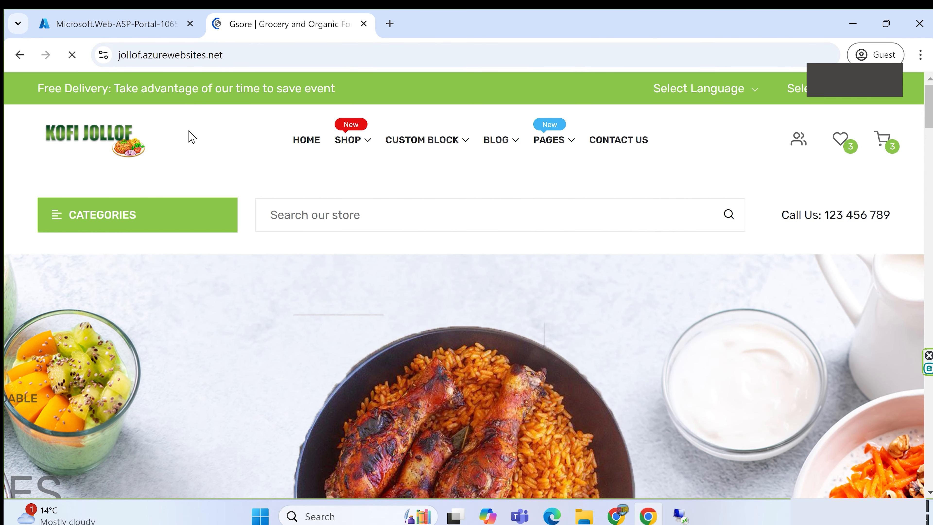
scroll(198, 133, down, 8)
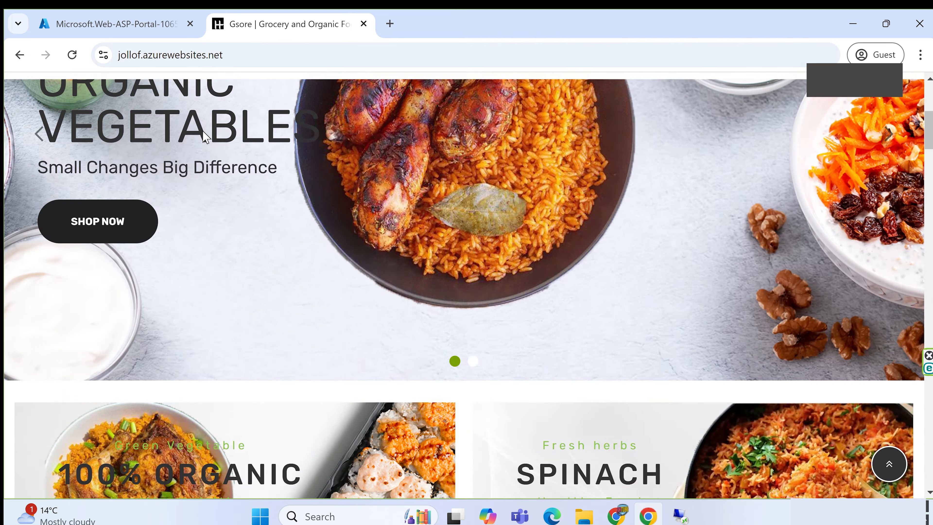
scroll(205, 137, down, 15)
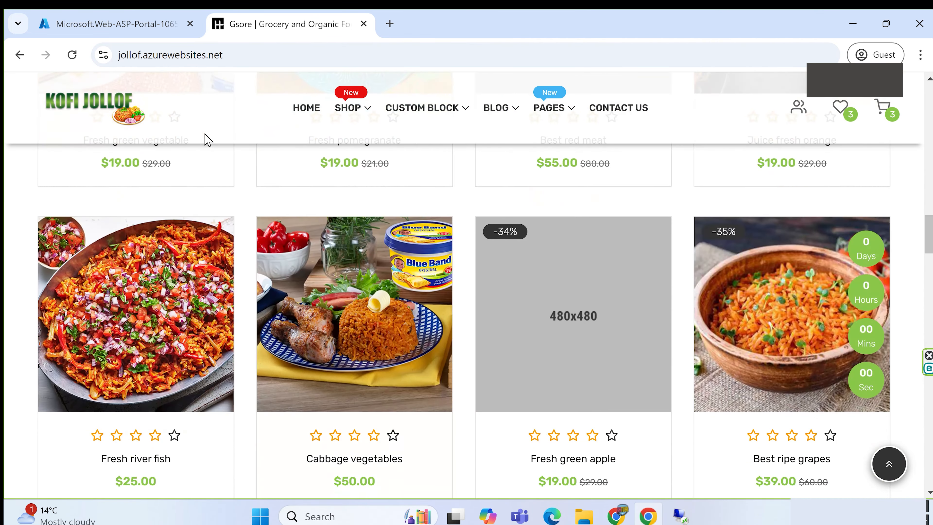
scroll(205, 140, down, 3)
scroll(195, 146, up, 10)
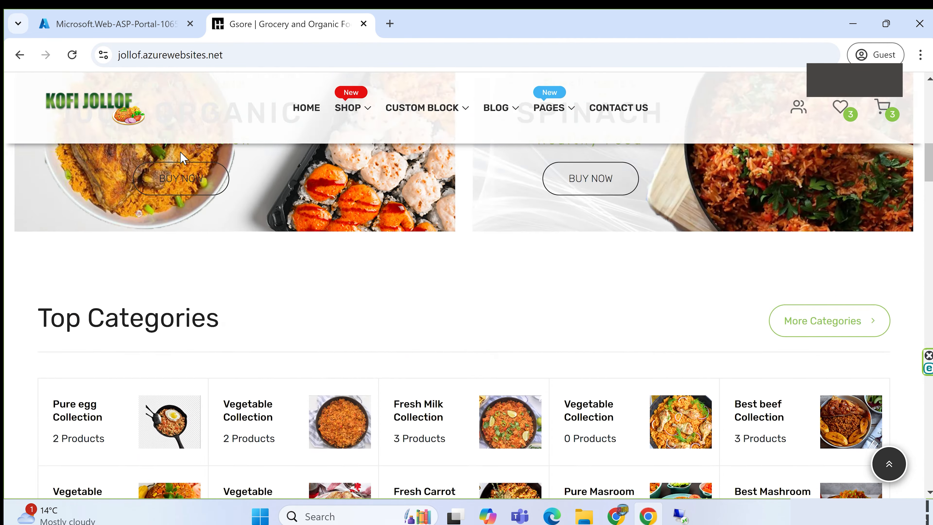
scroll(184, 158, up, 5)
Search the Azure portal for web app, go to App Services and view the overview of the jollof web app
click(88, 24)
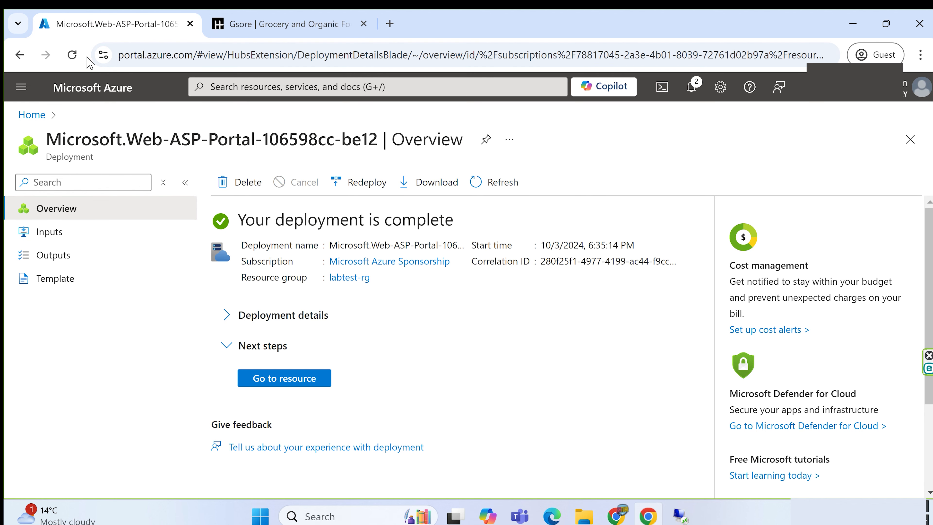
click(249, 87)
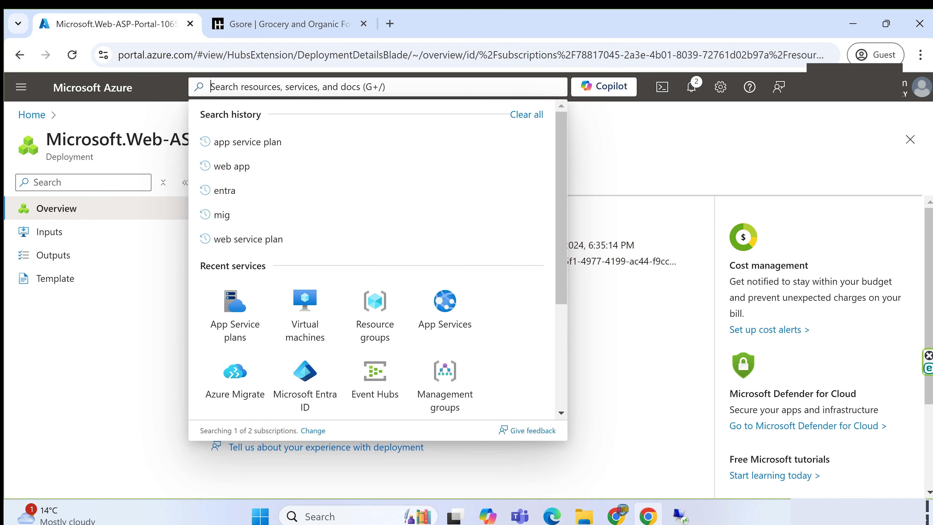
text(web app)
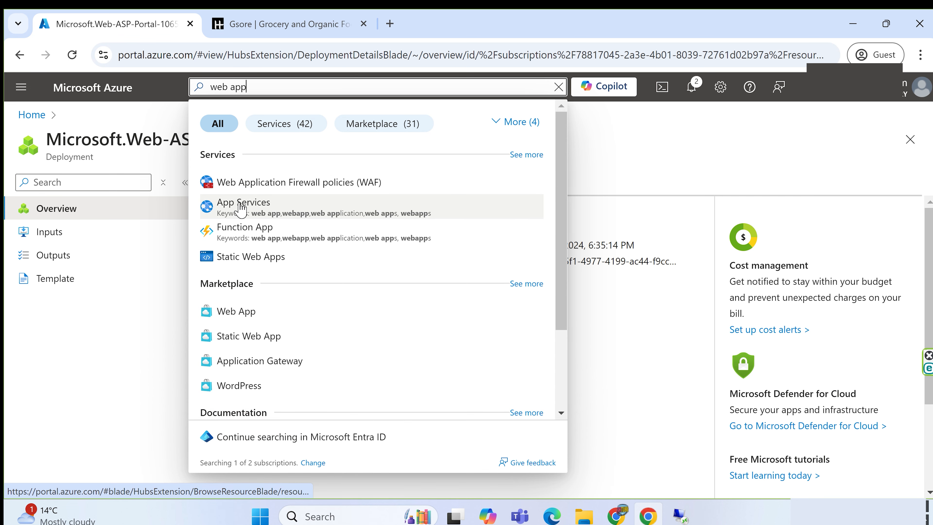
click(241, 208)
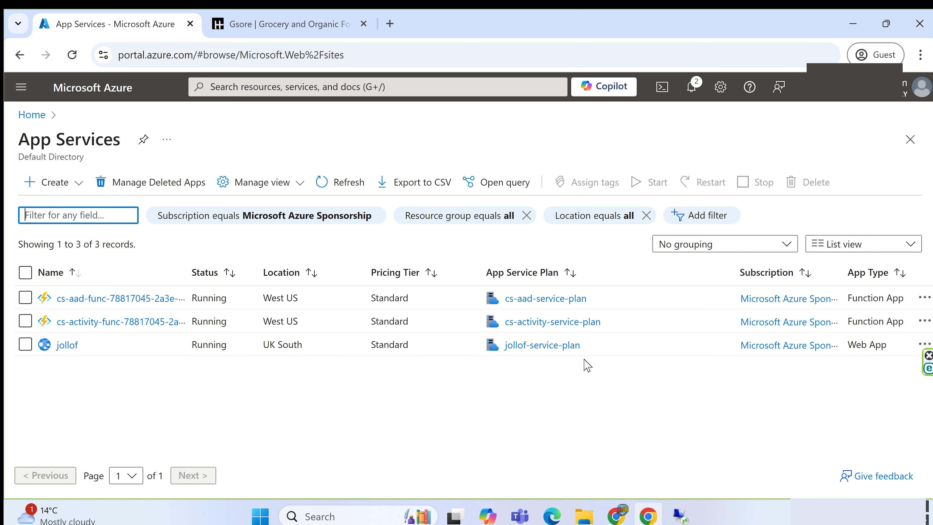
click(68, 345)
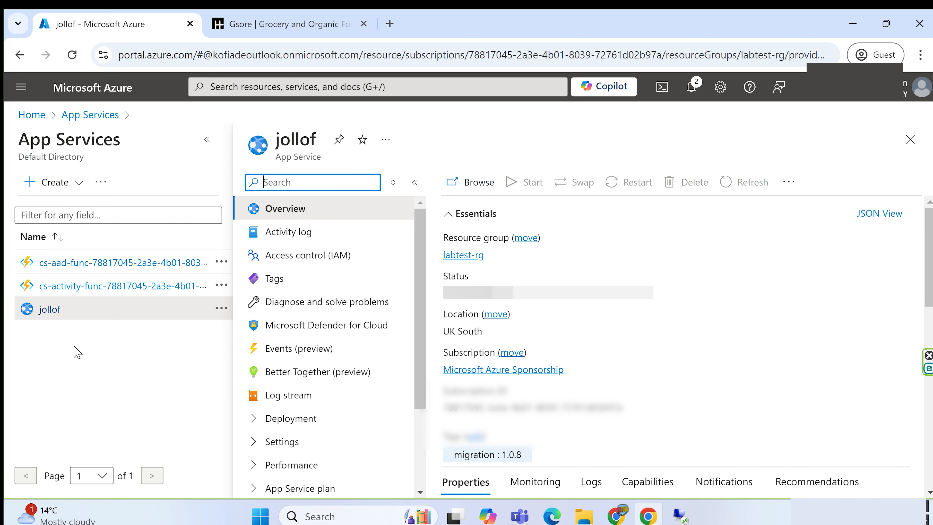
mouse_move(698, 287)
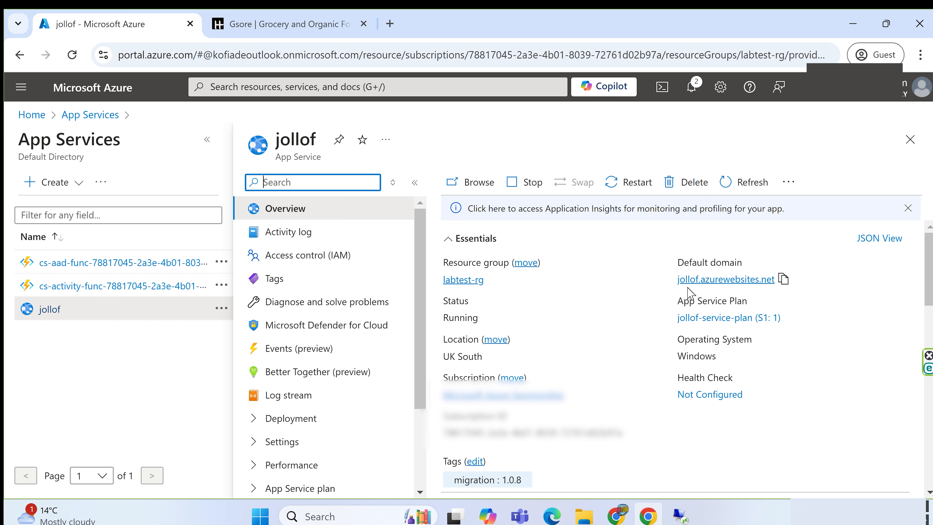